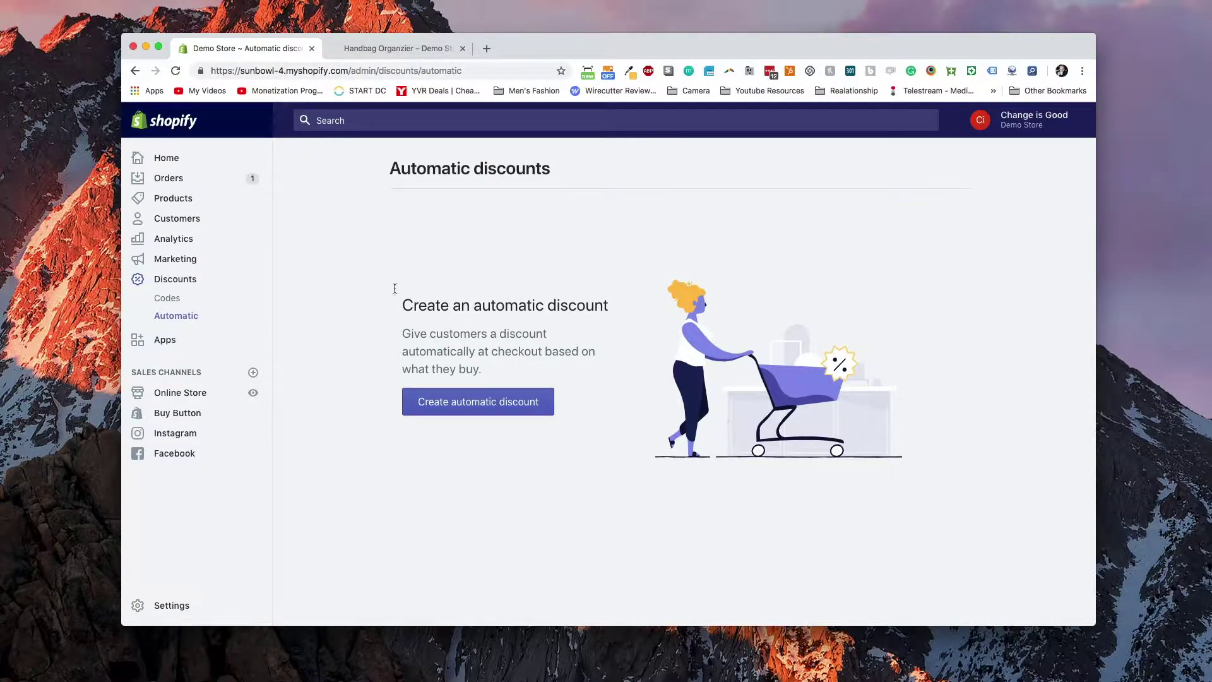
# Start a new automatic discount and title it "Buy one get one free".
pyautogui.click(191, 165)
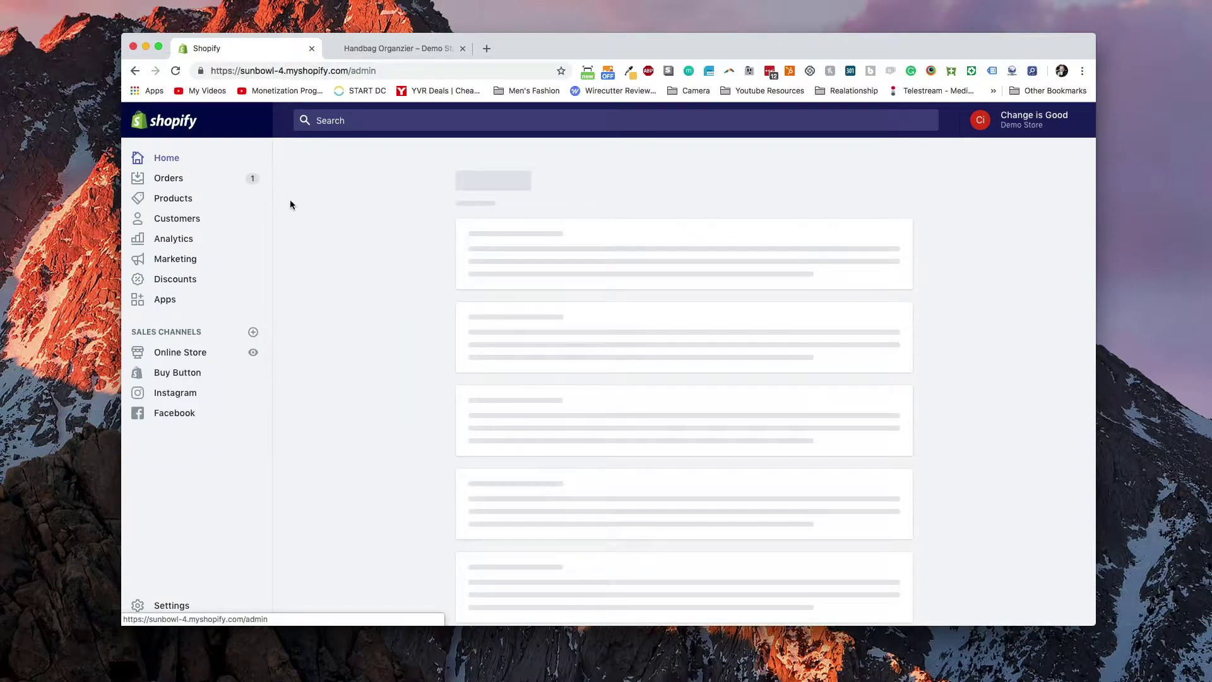
pyautogui.click(202, 287)
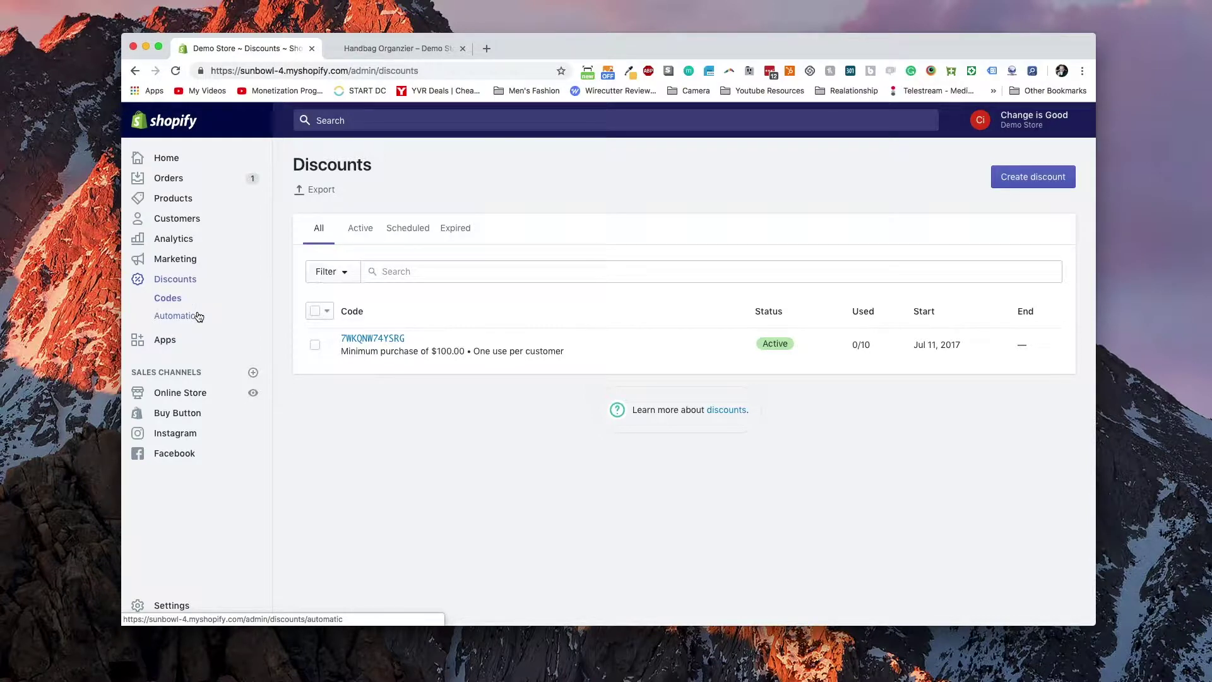
pyautogui.click(198, 316)
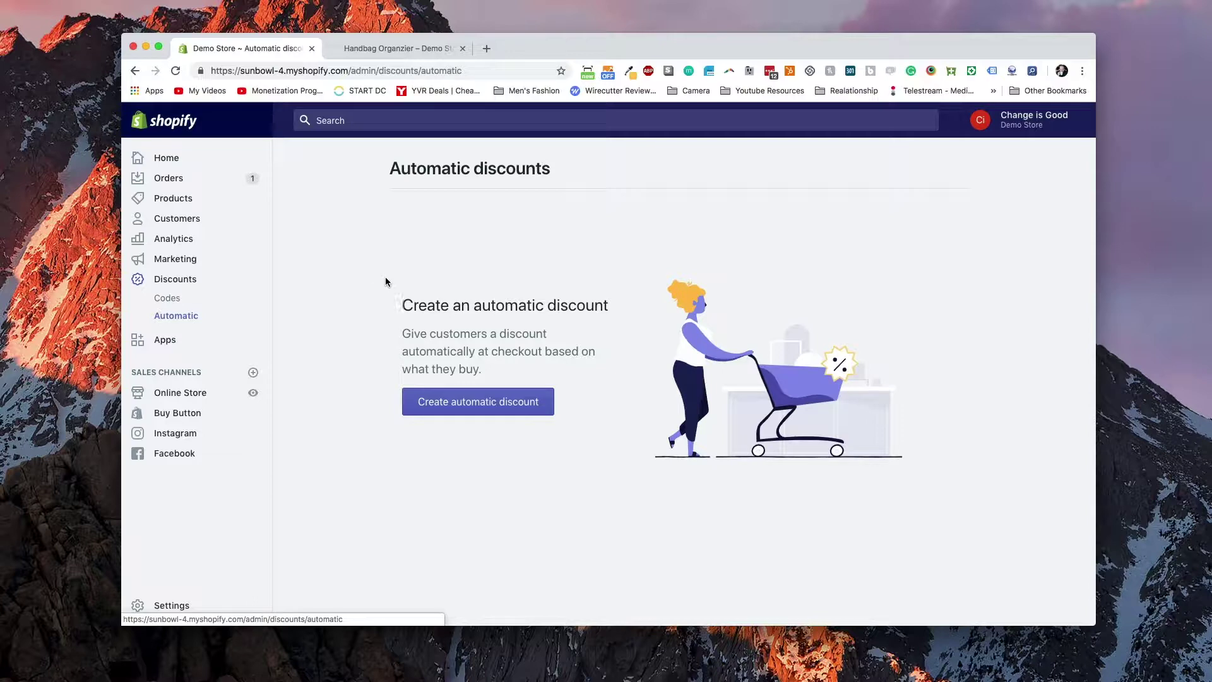
pyautogui.click(497, 409)
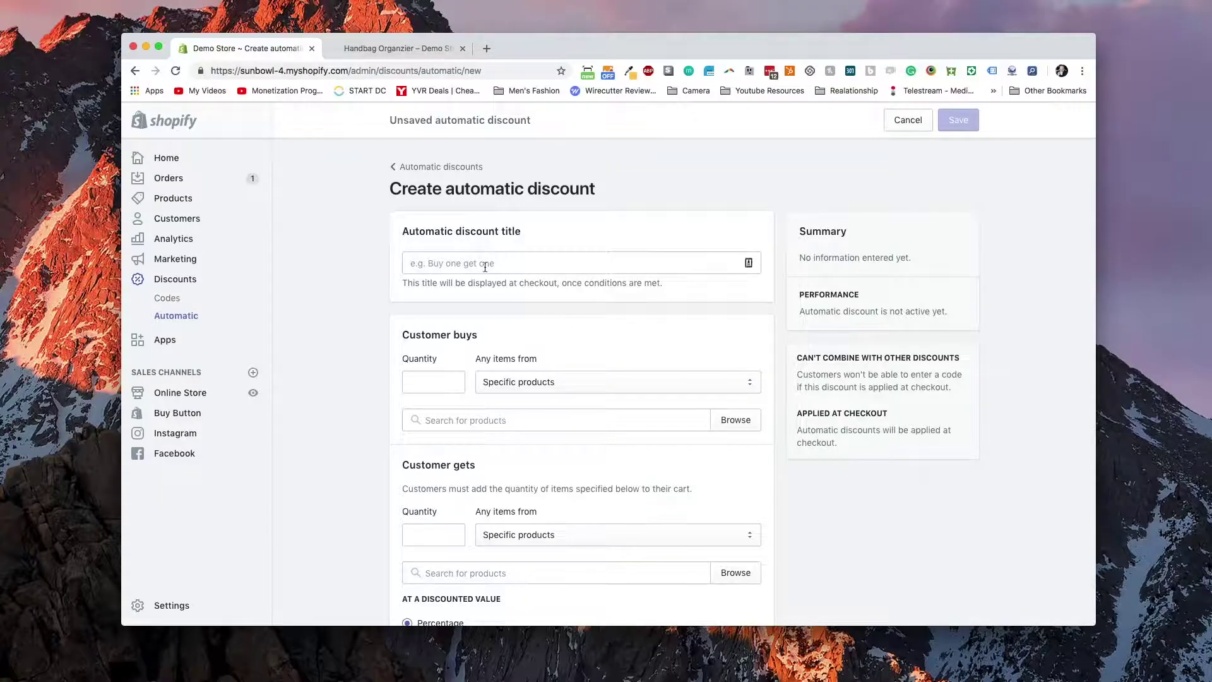
pyautogui.click(429, 251)
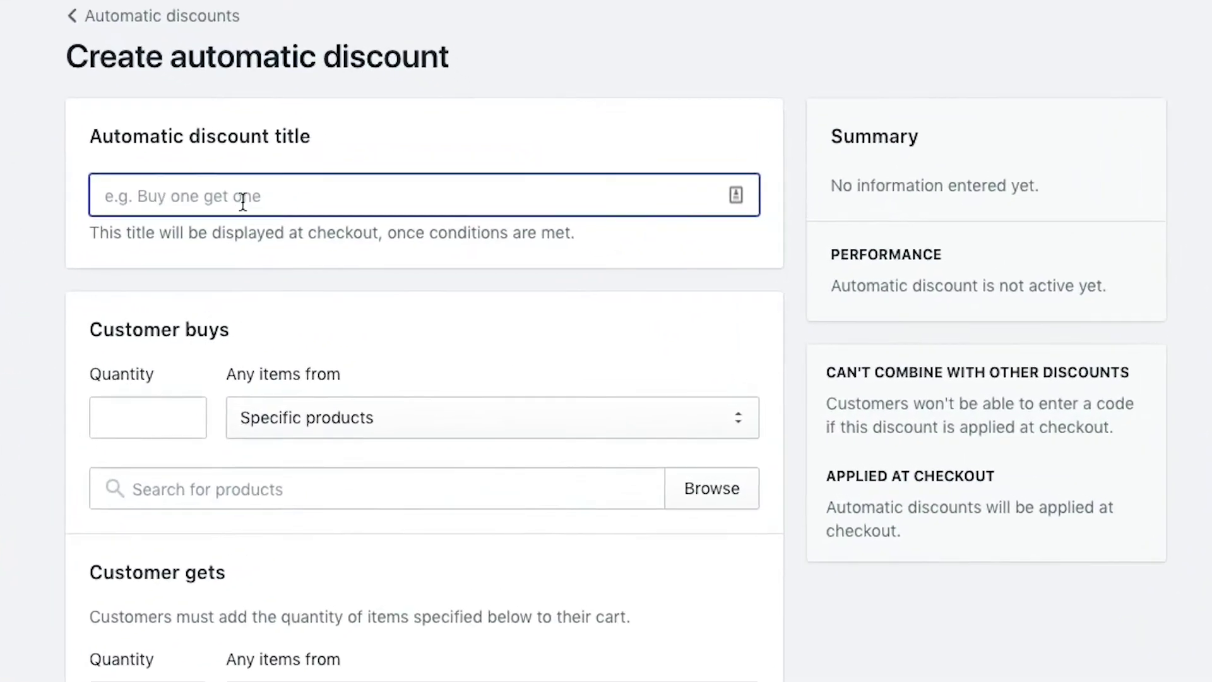
pyautogui.write('Buy one ')
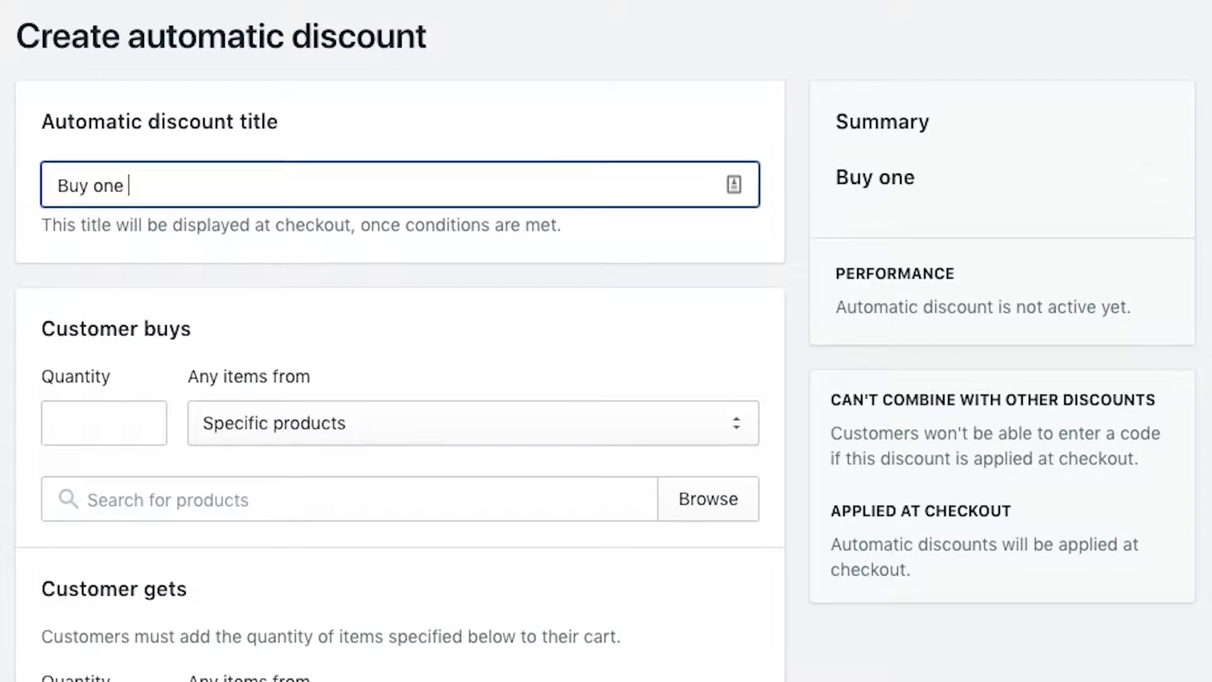
pyautogui.write('get one free')
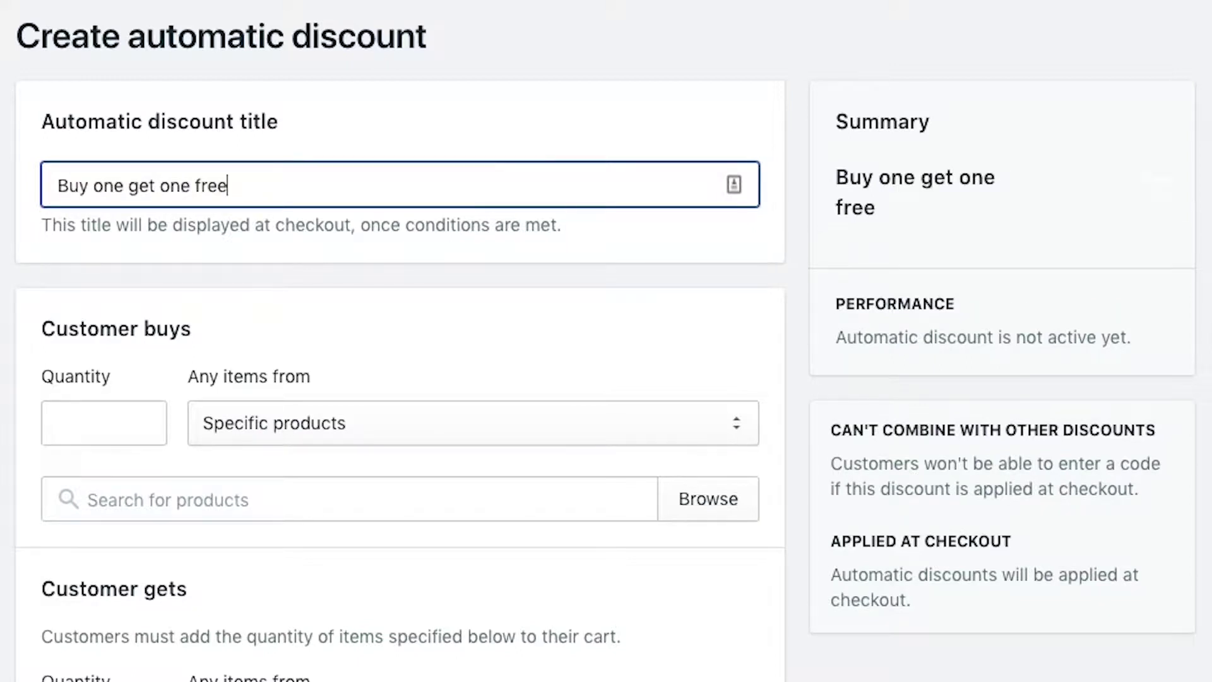
pyautogui.click(316, 330)
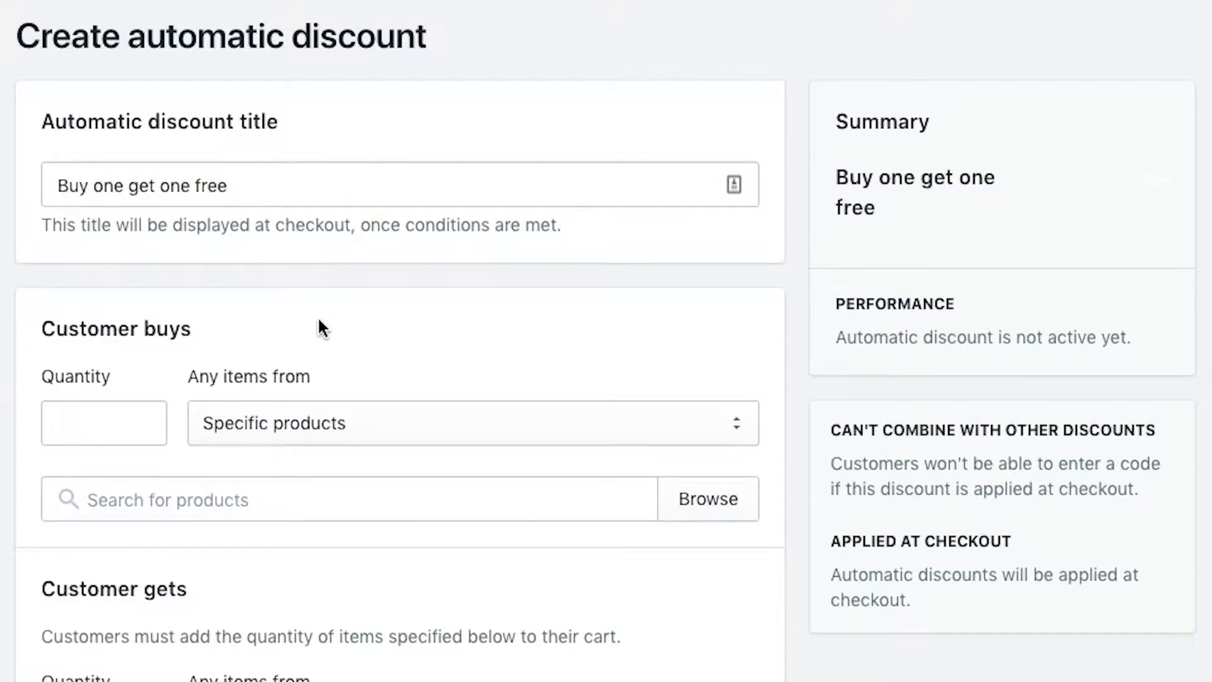
# Set the Customer buys condition to a quantity of 1 of the specific product Handbag Organzier.
pyautogui.scroll(-2, 319, 314)
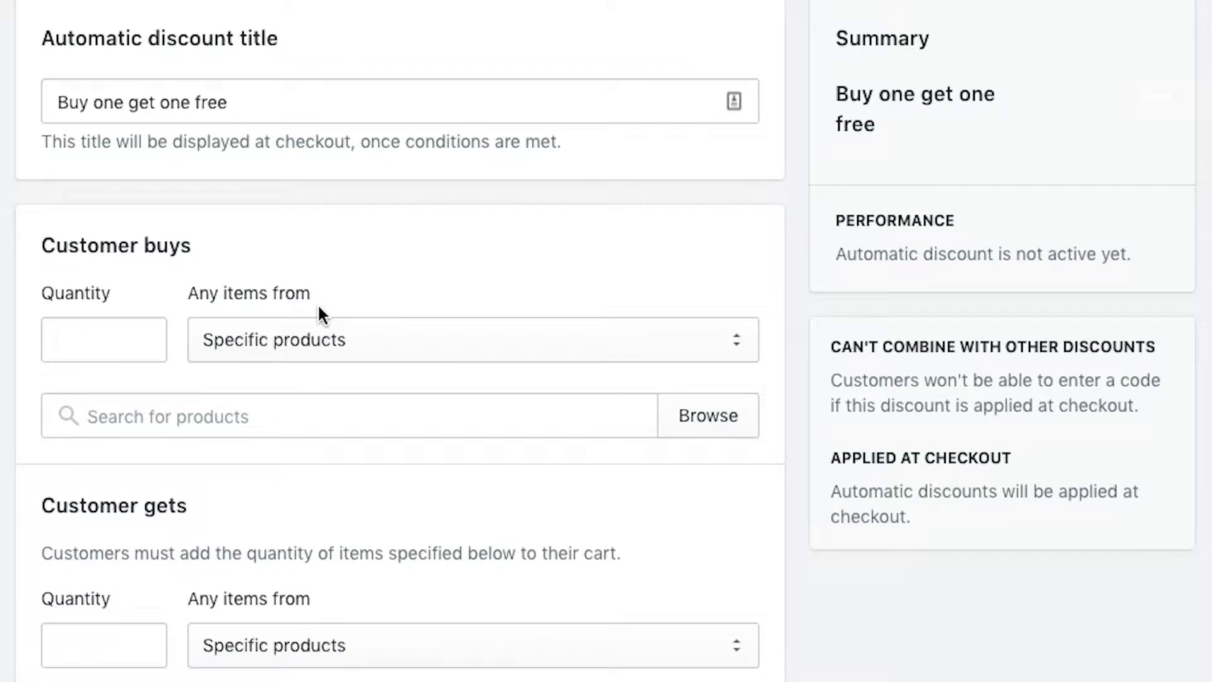
pyautogui.click(106, 336)
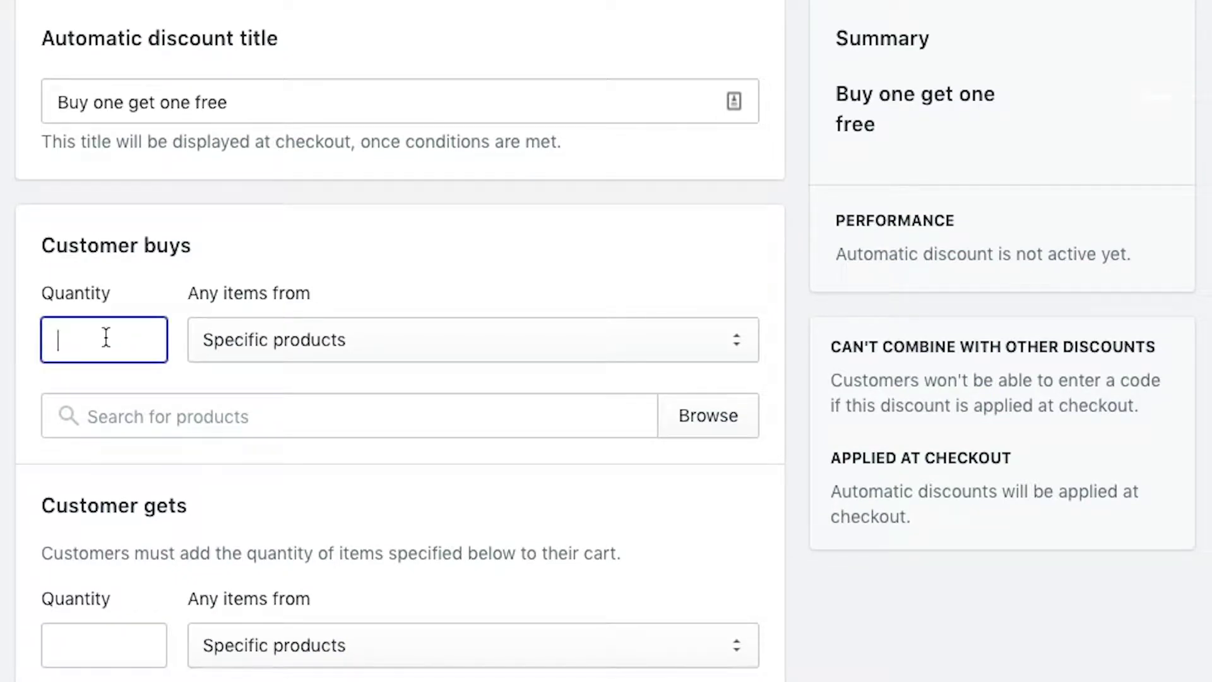
pyautogui.write('1')
pyautogui.click(305, 417)
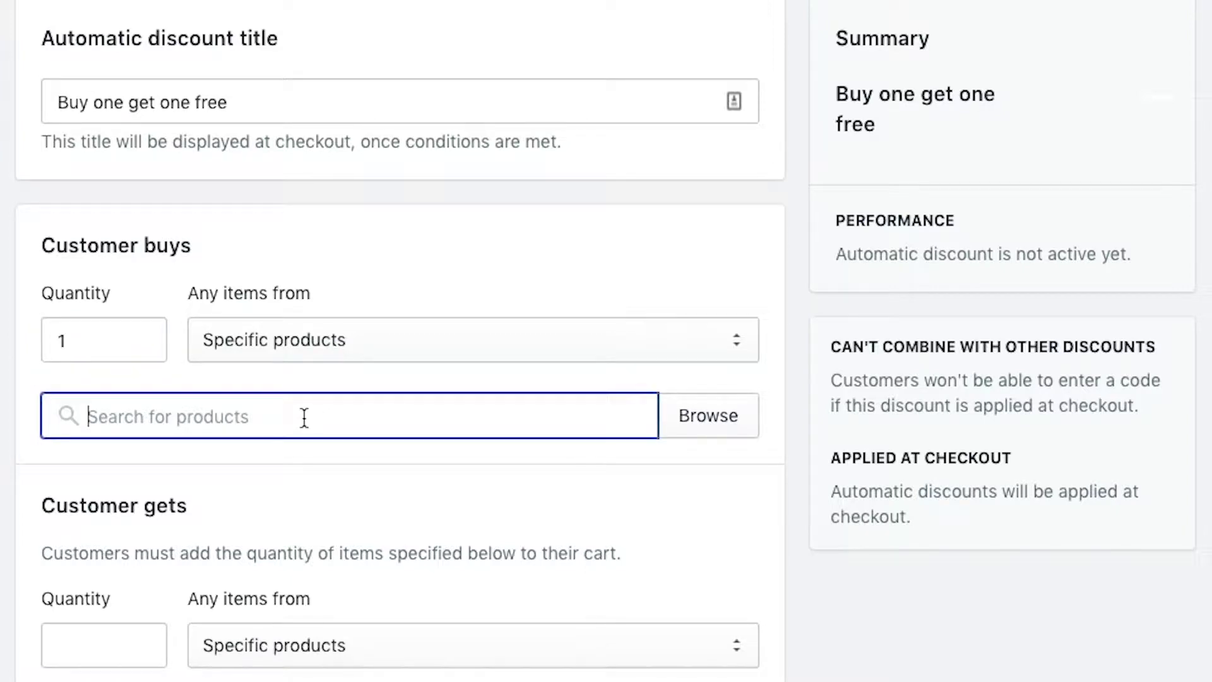
pyautogui.write('handbag organizer')
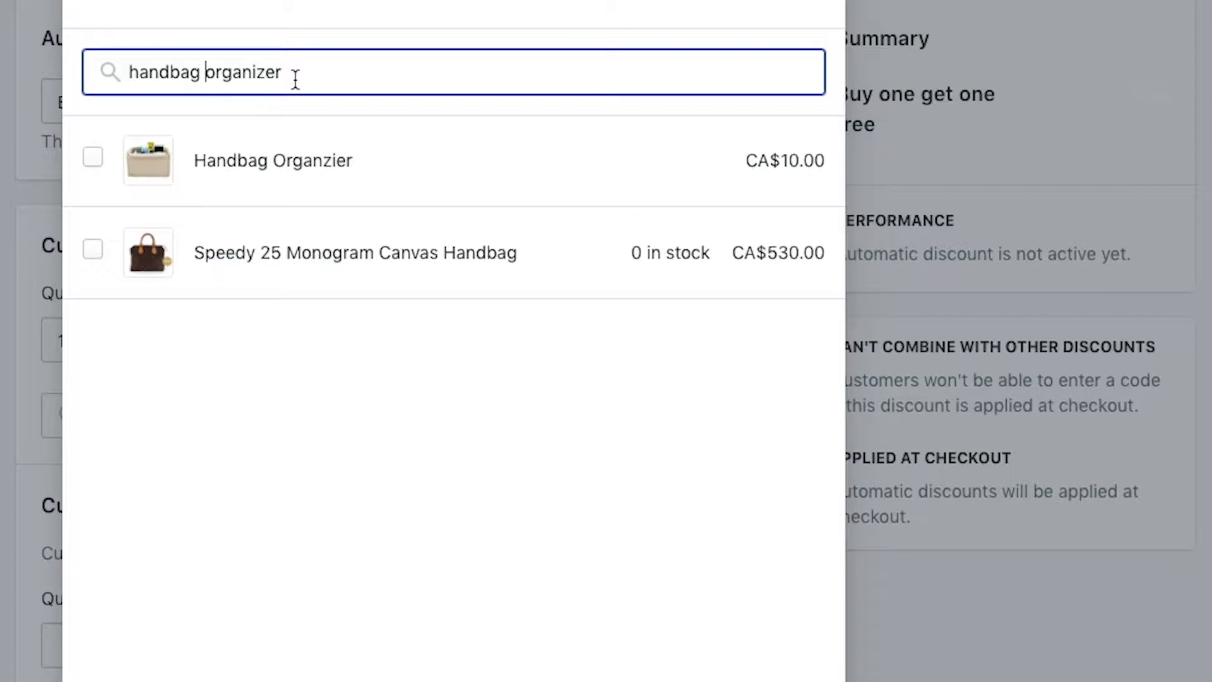
pyautogui.click(273, 155)
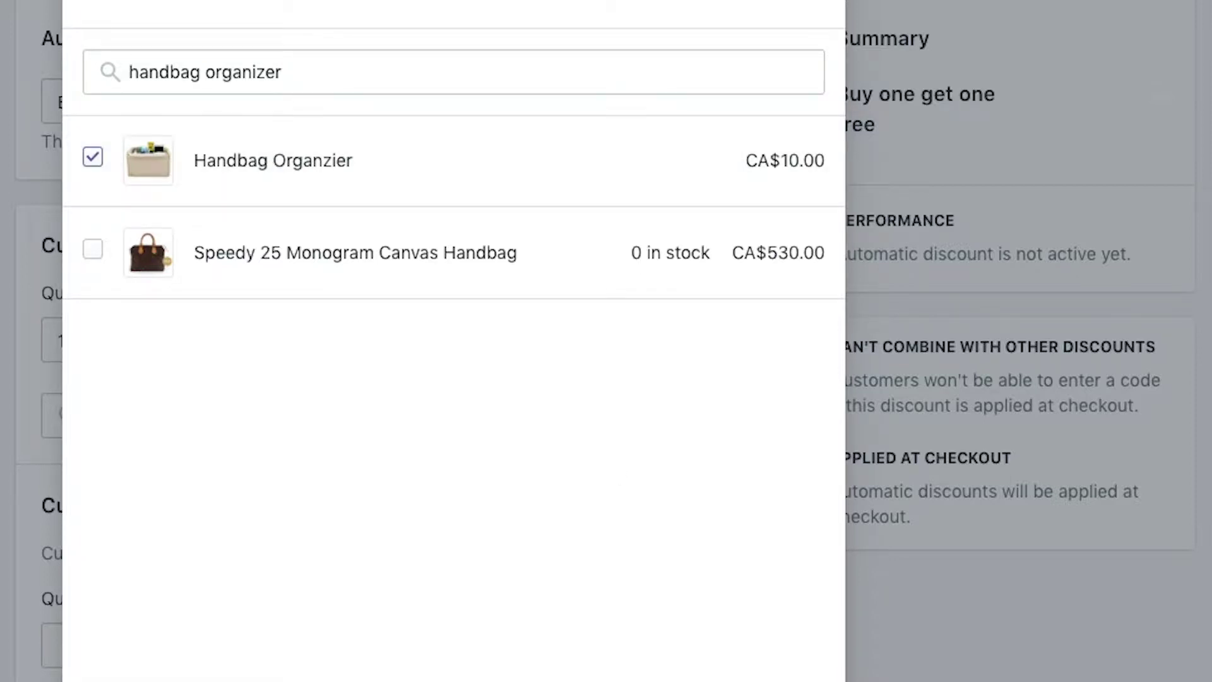
pyautogui.press('Return')
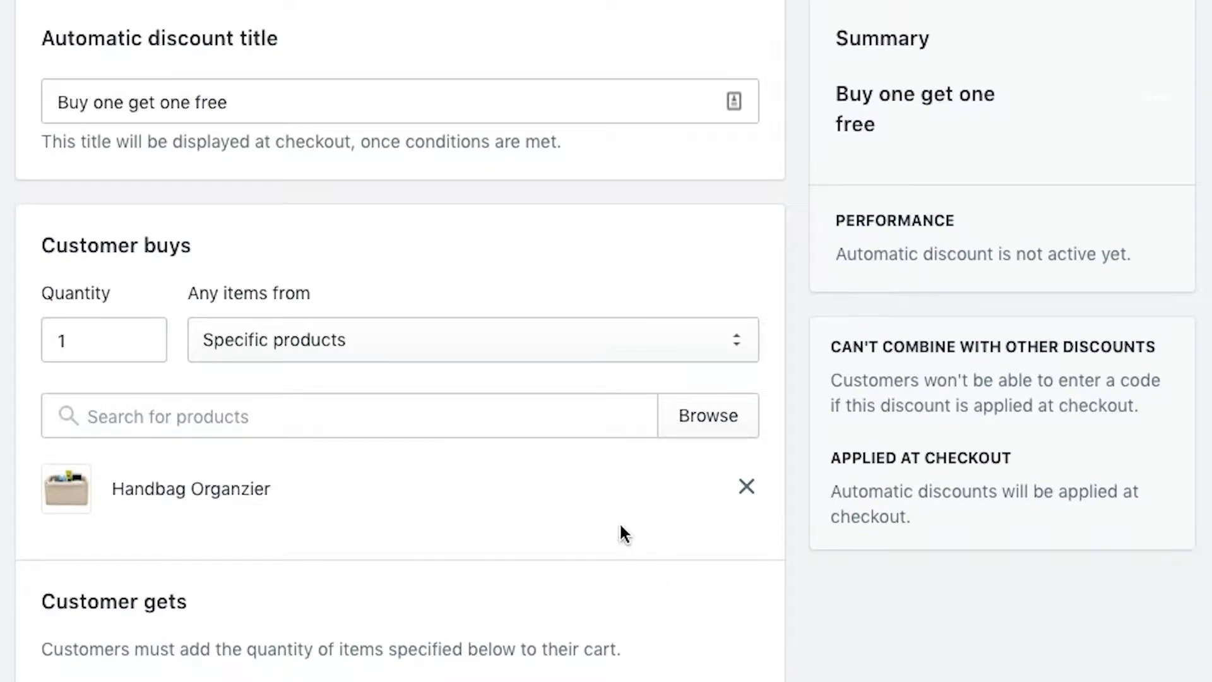
# Set the Customer gets reward to a quantity of 1 of the specific product Handbag Organzier.
pyautogui.scroll(-4, 621, 527)
pyautogui.click(141, 527)
pyautogui.write('1')
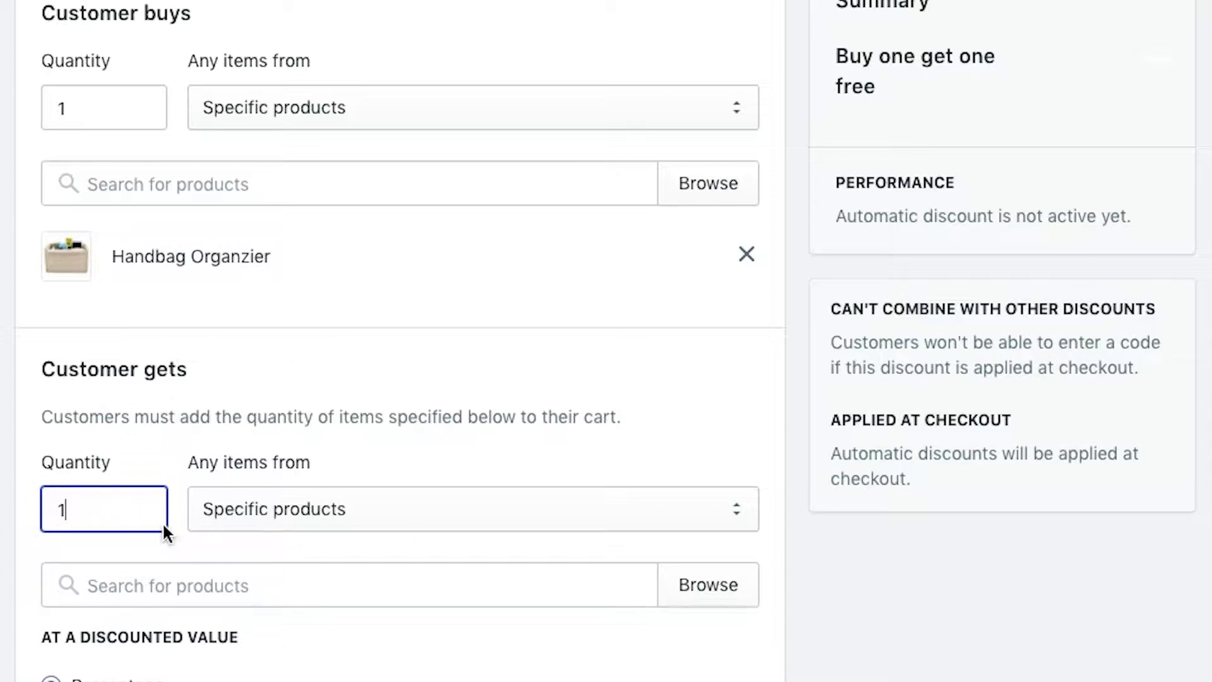
pyautogui.click(308, 506)
pyautogui.click(316, 506)
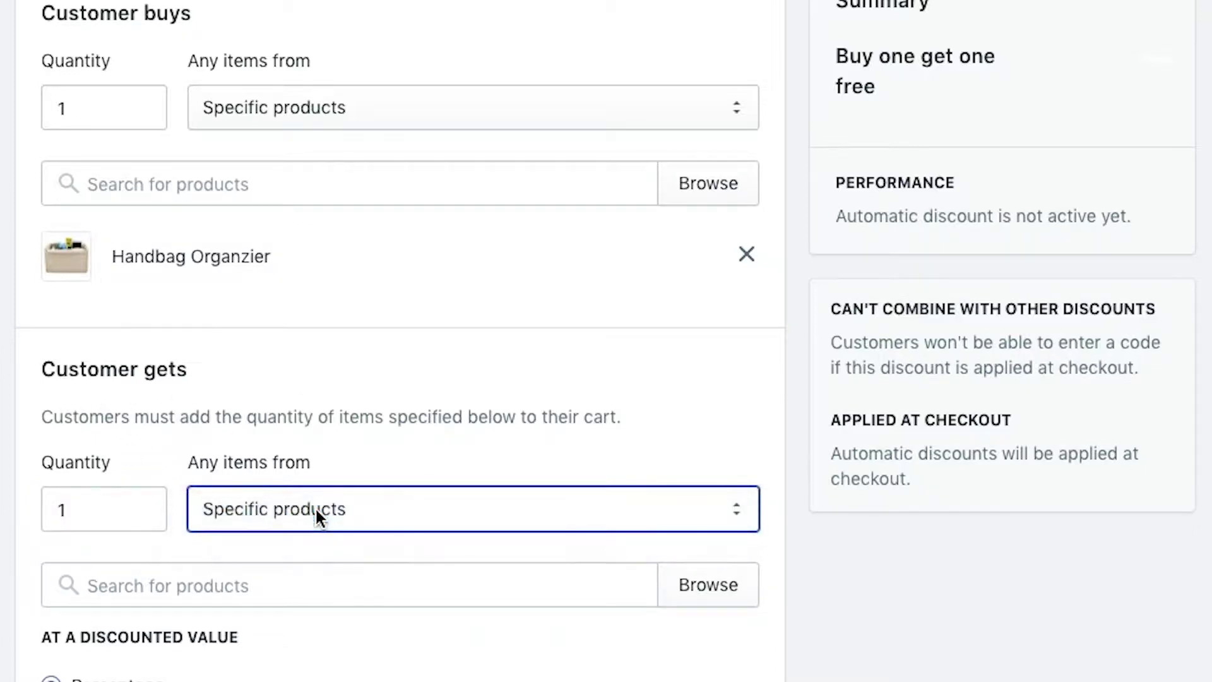
pyautogui.click(265, 591)
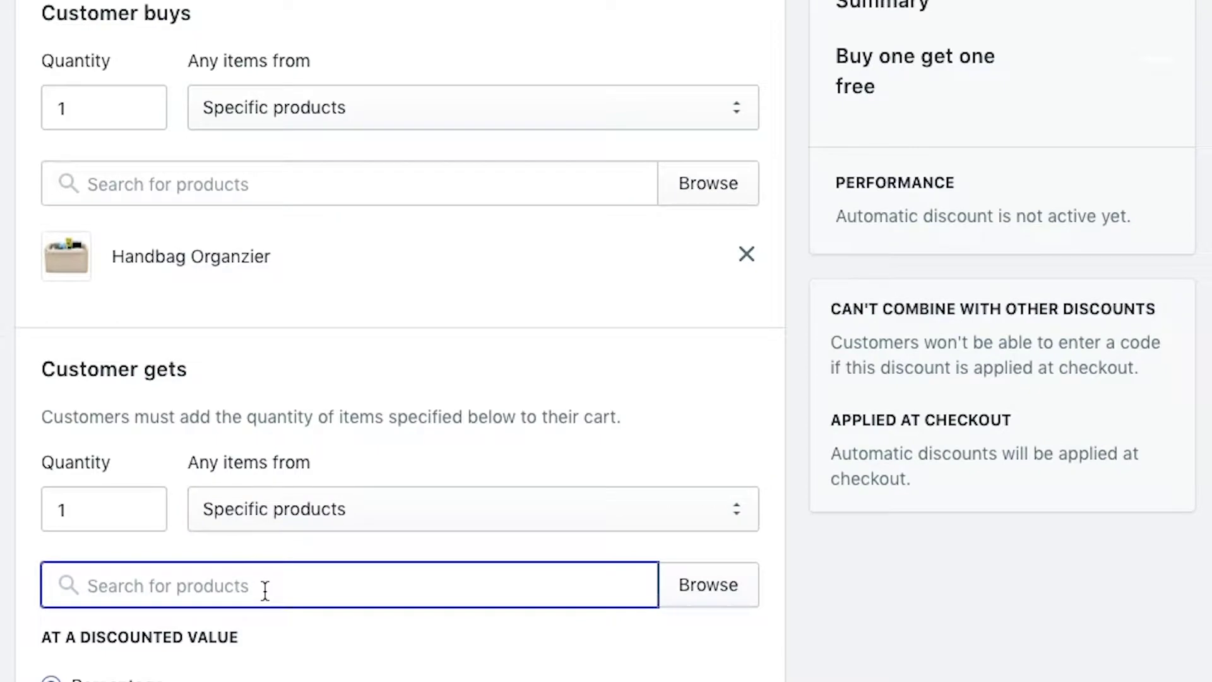
pyautogui.write('hang')
pyautogui.press('BackSpace')
pyautogui.write('dbag organ')
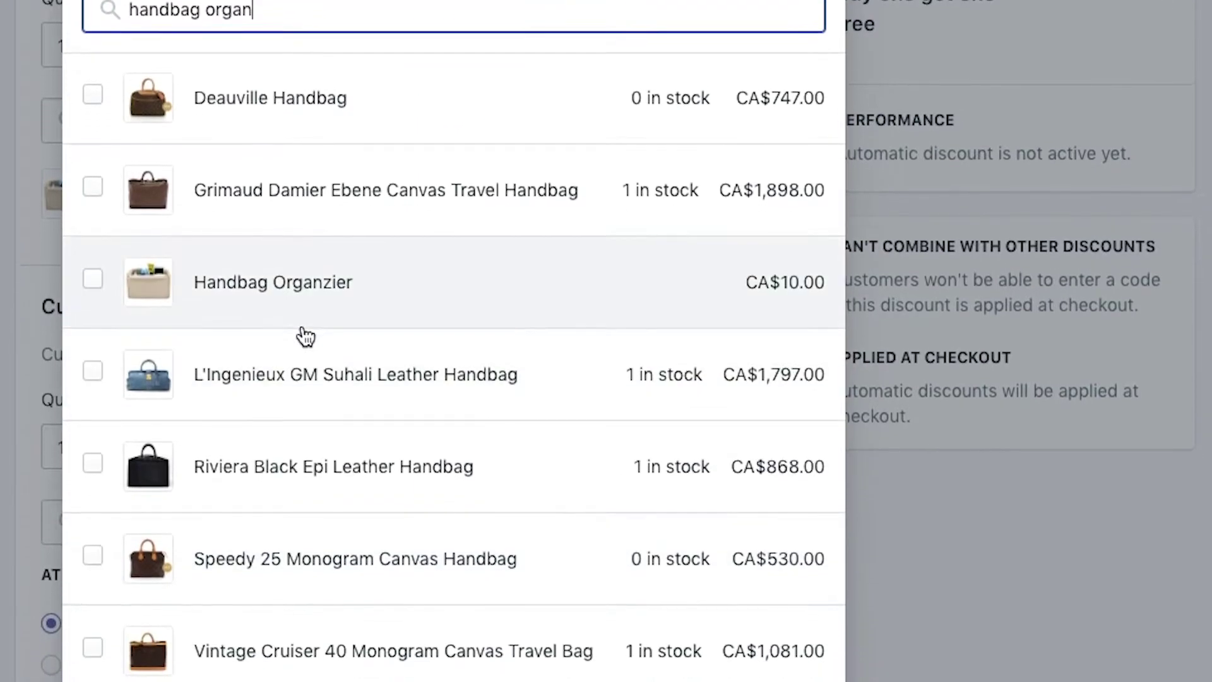
pyautogui.click(305, 341)
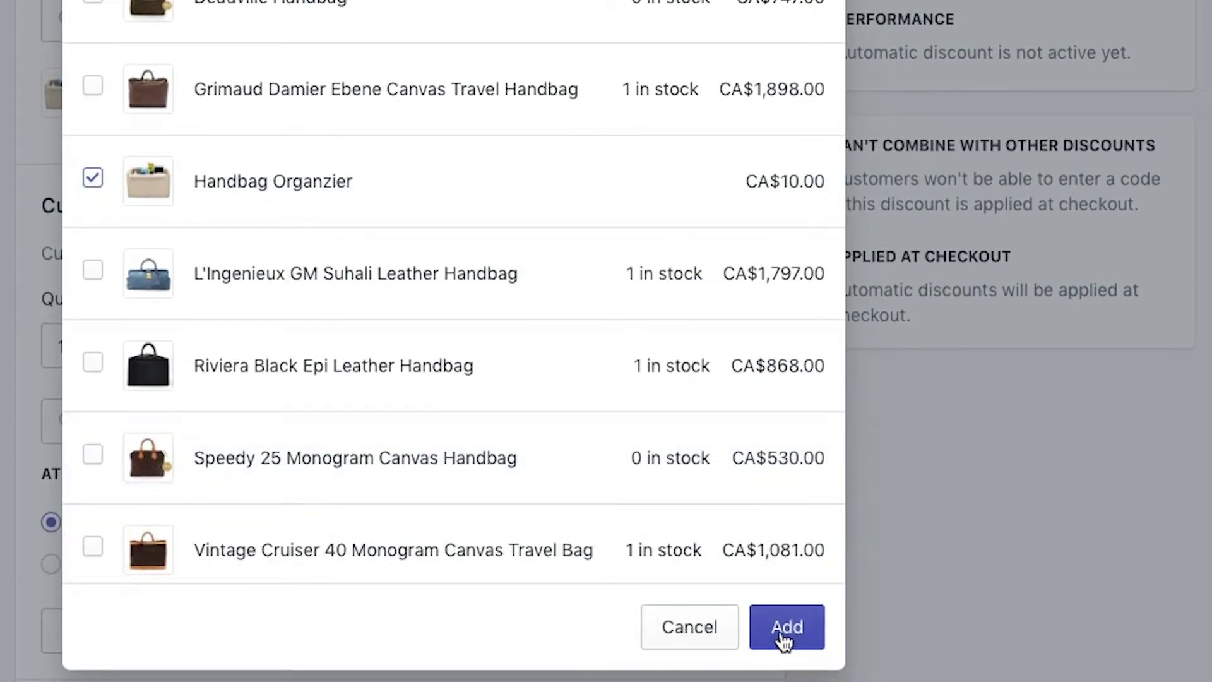
pyautogui.click(766, 626)
# Make the discounted item free and limit the discount to a maximum of 1 use per order.
pyautogui.scroll(-5, 301, 511)
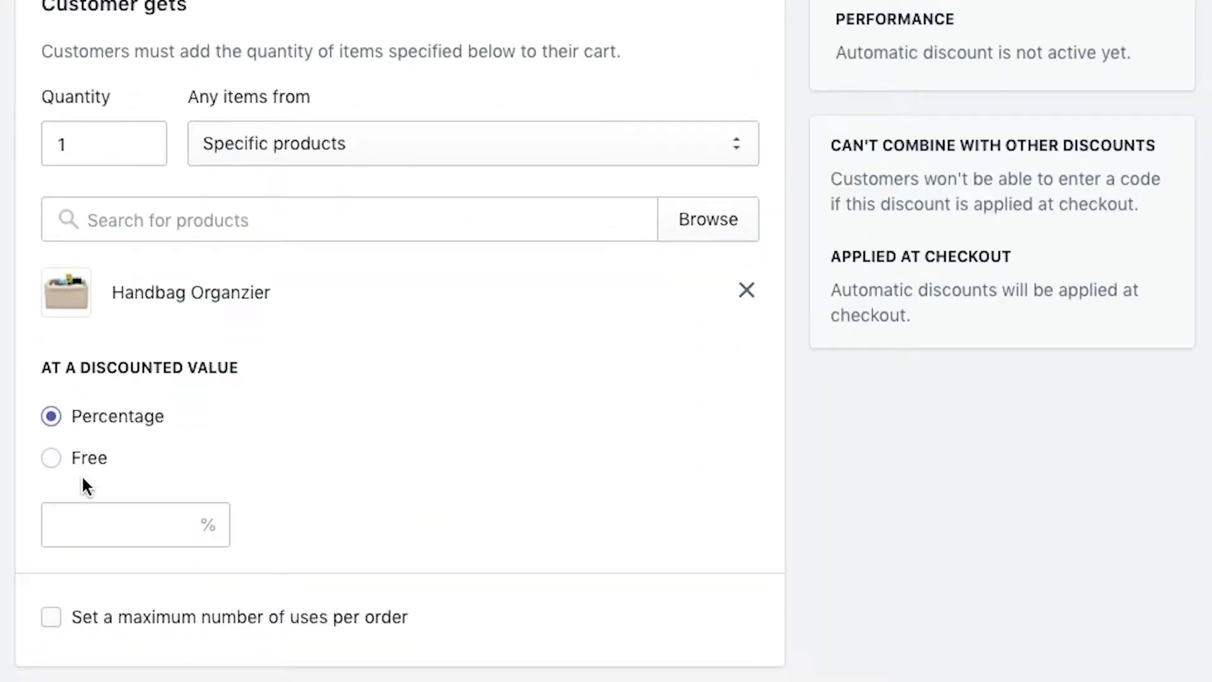
pyautogui.click(82, 455)
pyautogui.scroll(-5, 401, 409)
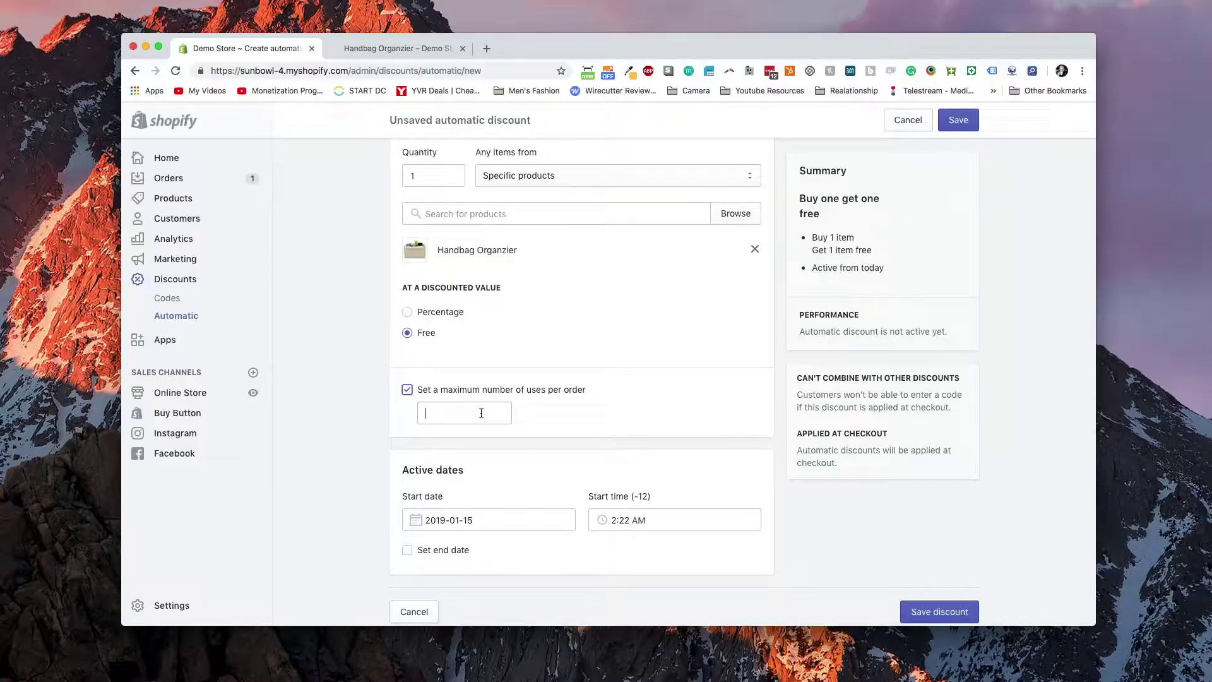
pyautogui.click(407, 389)
pyautogui.write('1')
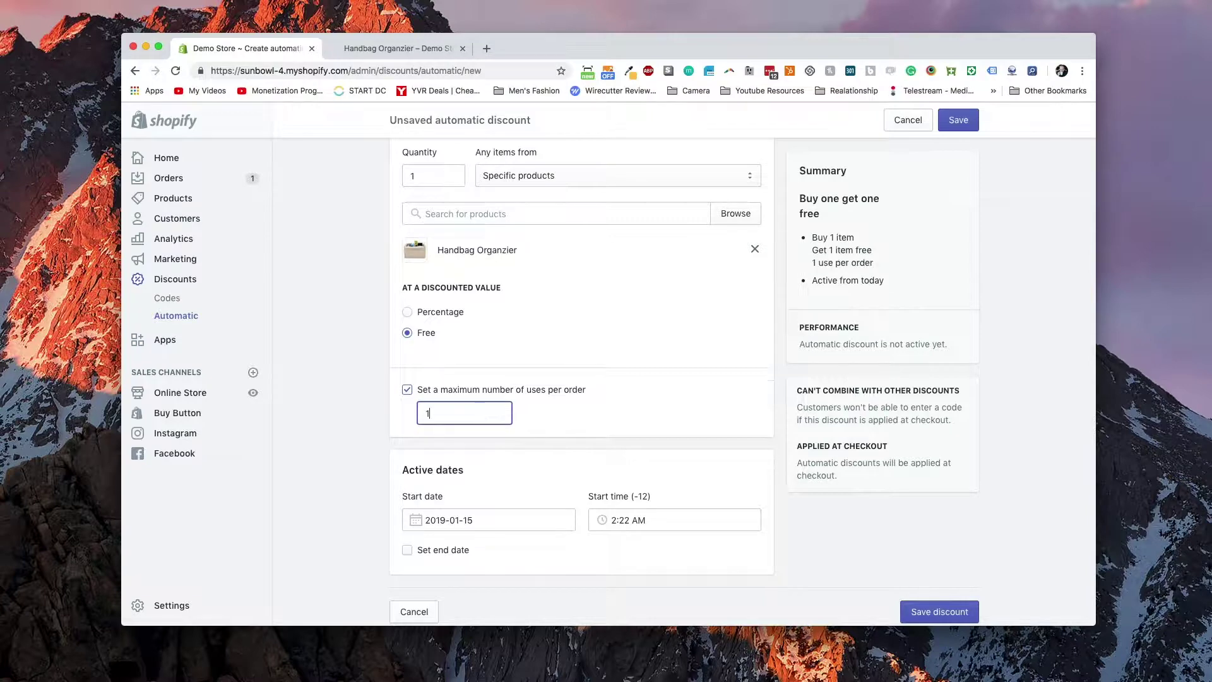
pyautogui.click(386, 450)
# Set the discount's end date to 2019-02-15 and save the discount.
pyautogui.scroll(-1, 386, 450)
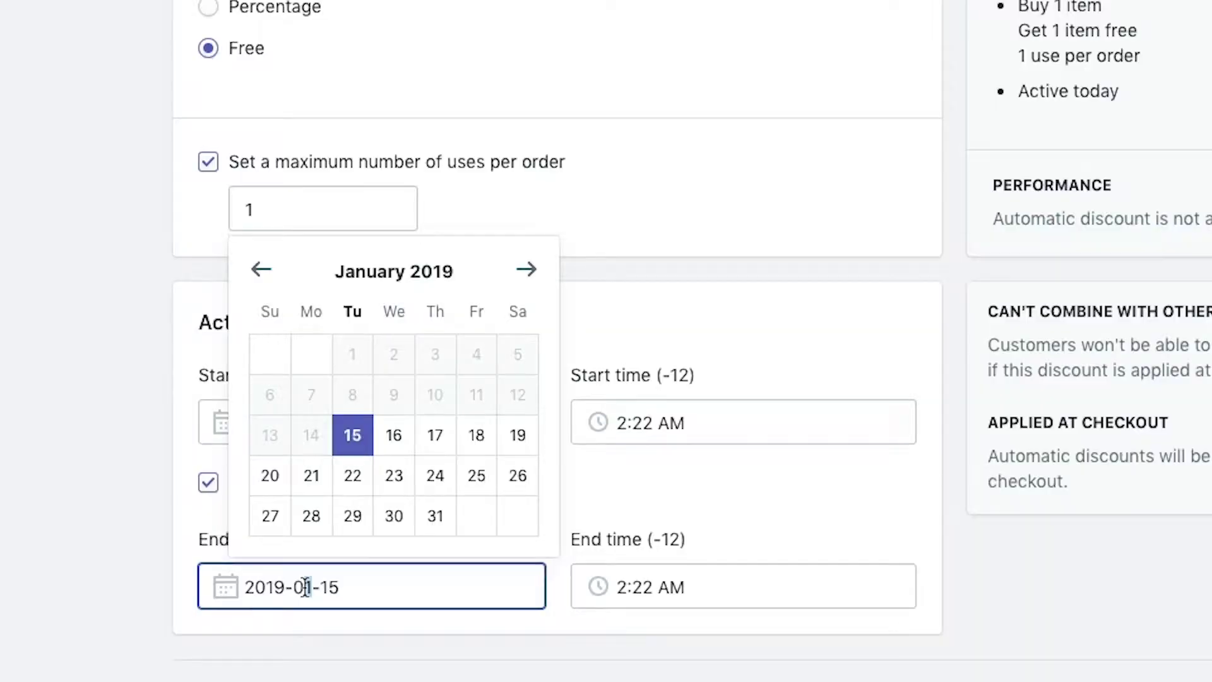
pyautogui.press('BackSpace')
pyautogui.write('2019-02-15')
pyautogui.click(157, 525)
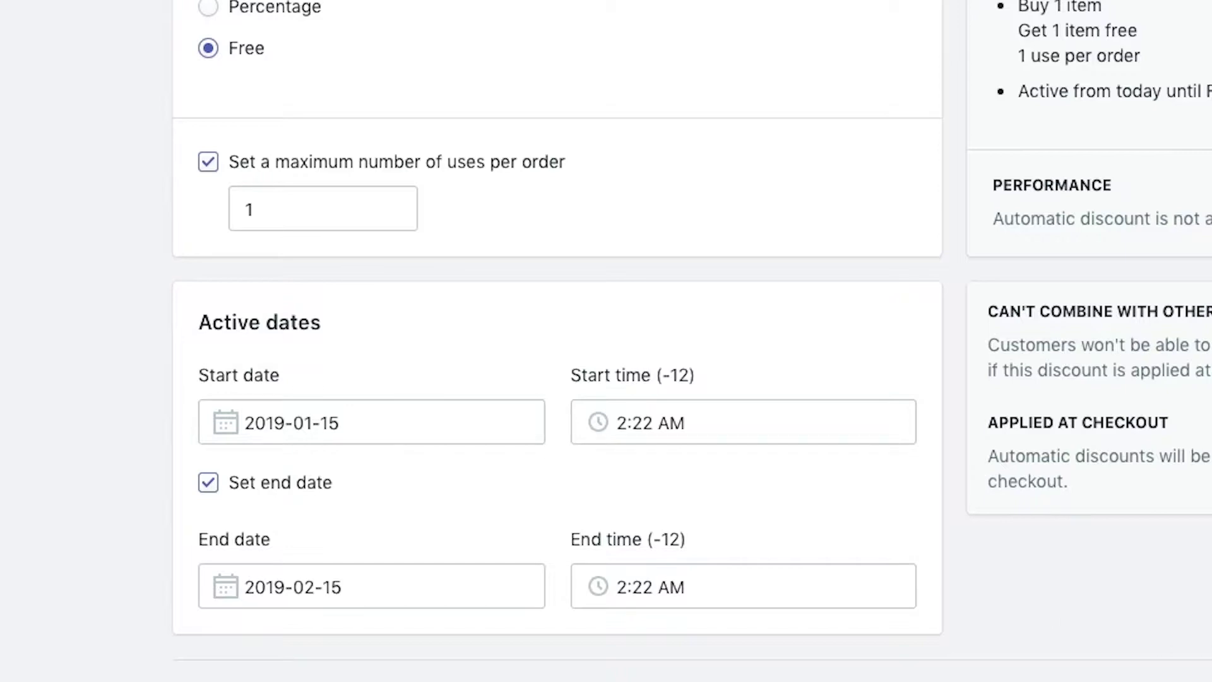
pyautogui.click(1048, 599)
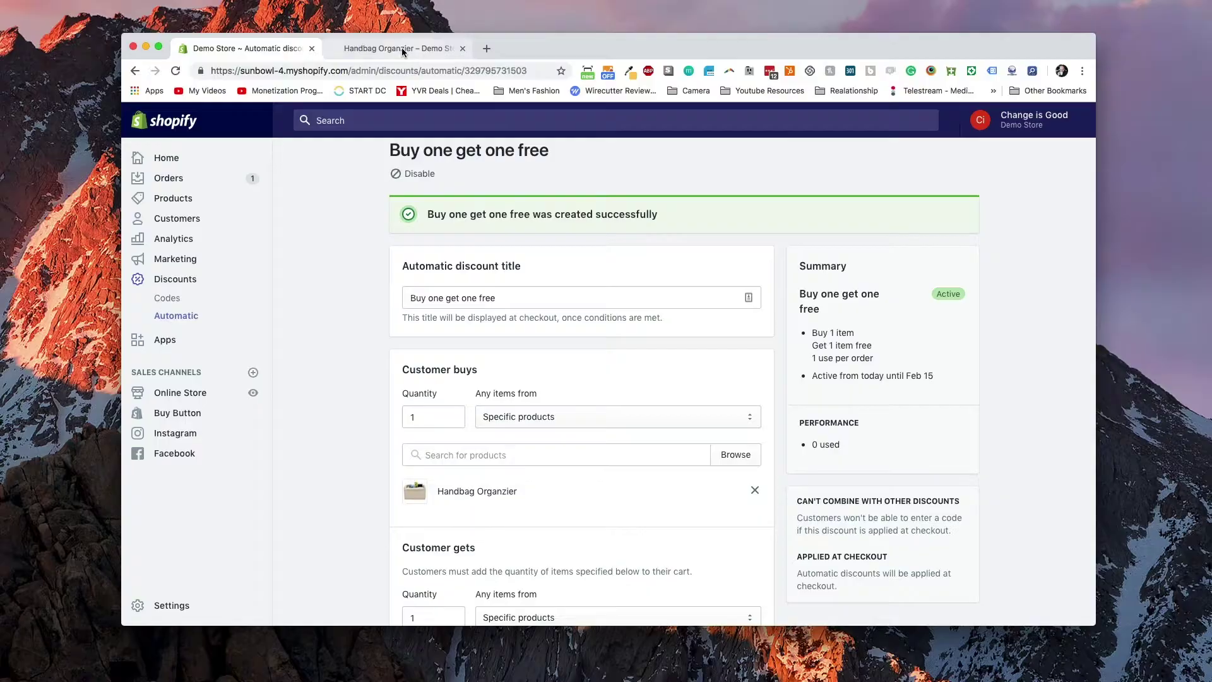
# On the storefront's Handbag Organzier page, add a quantity of 2 to the cart and check out.
pyautogui.click(398, 49)
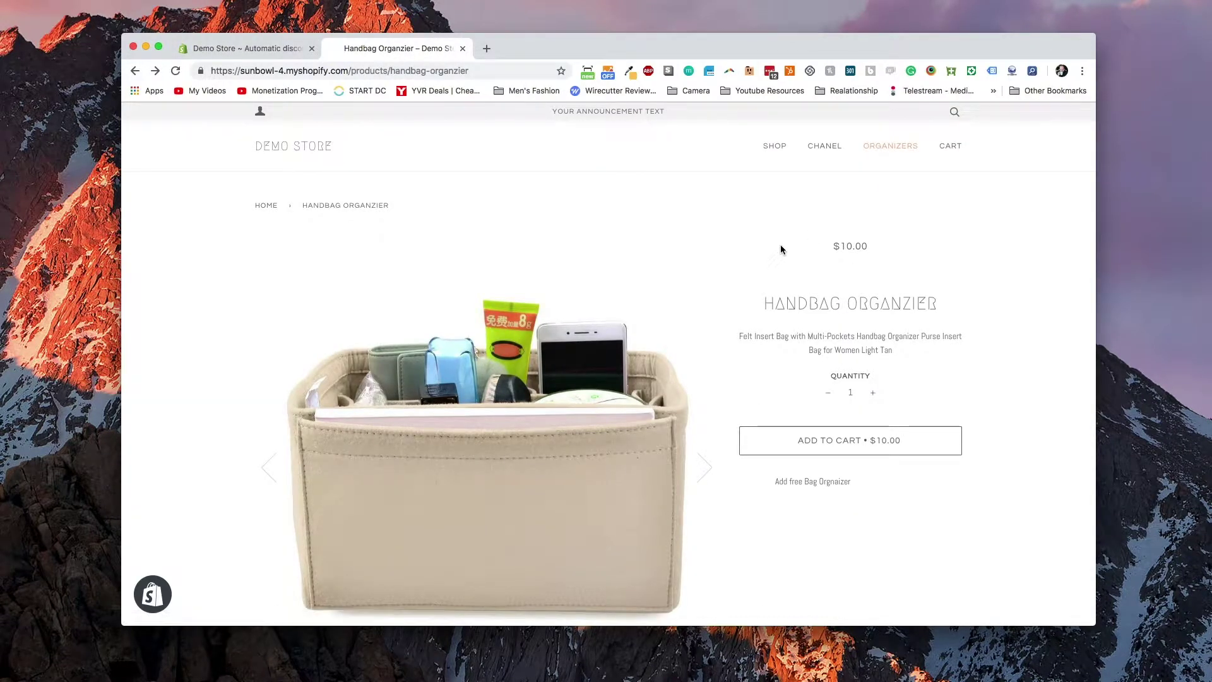
pyautogui.click(872, 395)
pyautogui.click(800, 439)
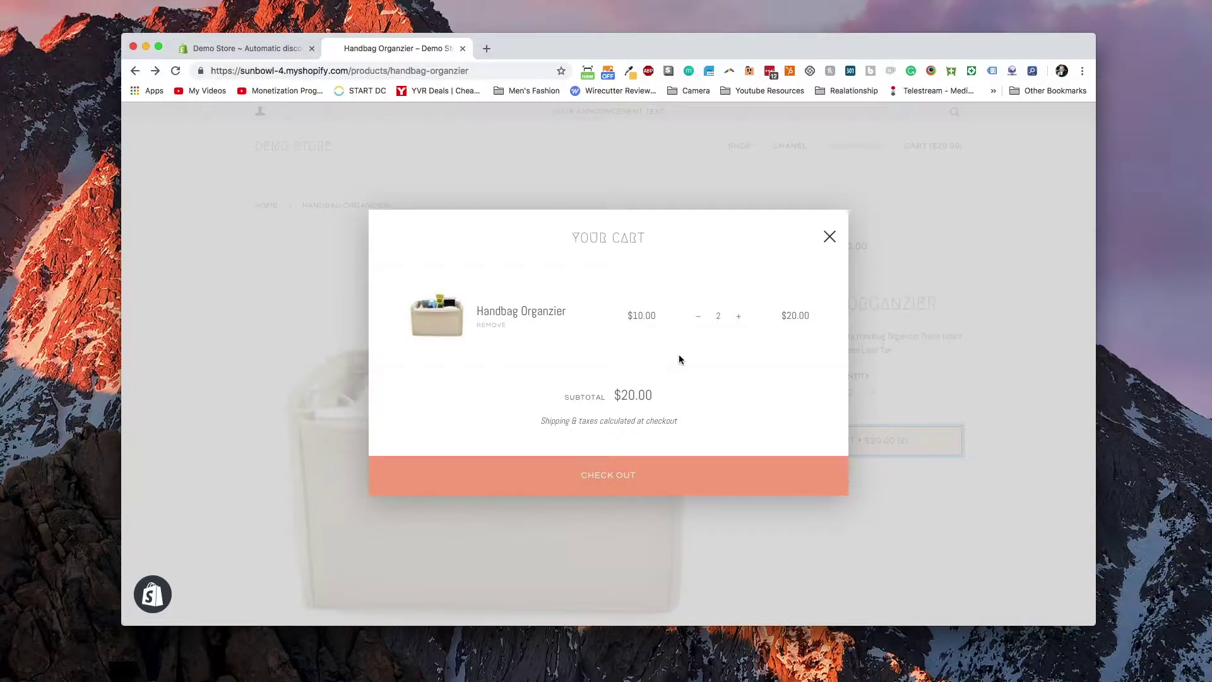
pyautogui.click(621, 488)
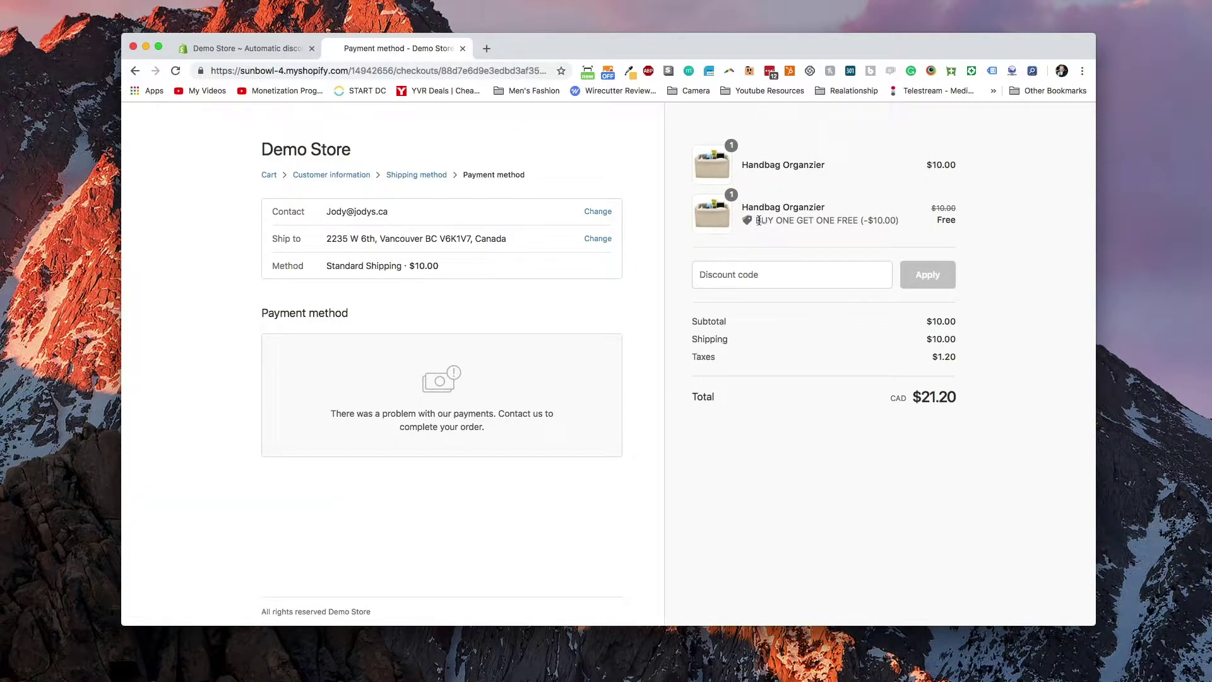
# Compare the discount label on the checkout's second item with the discount's title in the admin, and examine that item's price.
pyautogui.moveTo(756, 219); pyautogui.dragTo(854, 221)
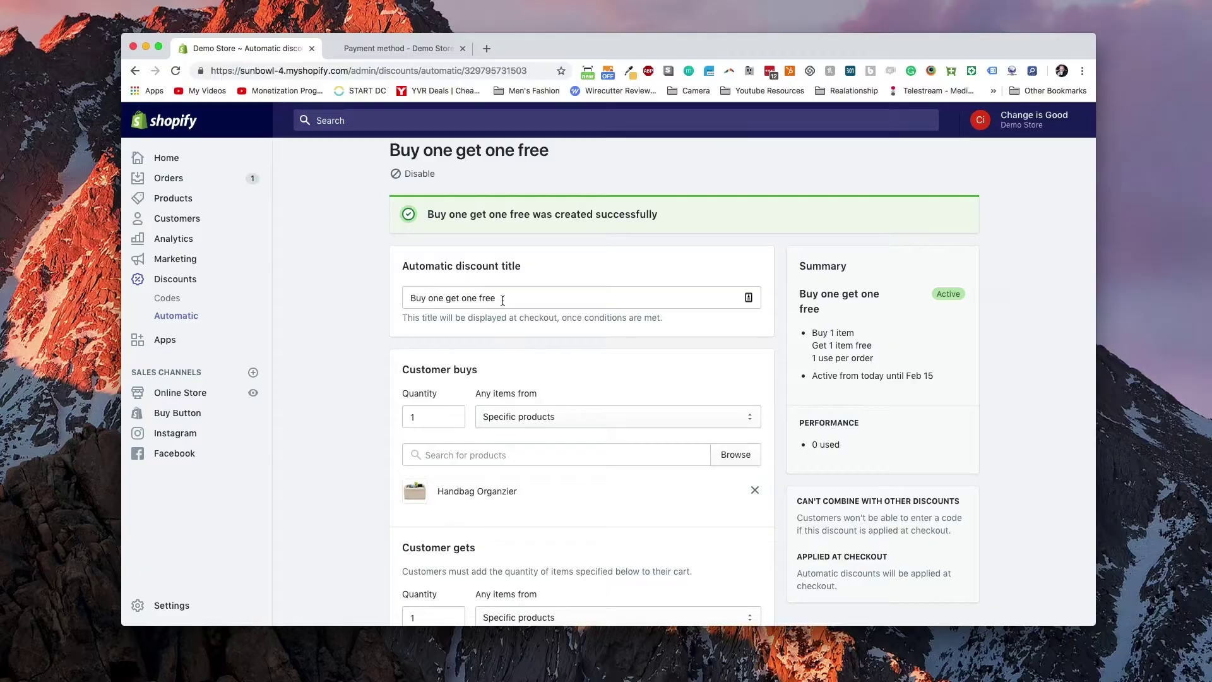
pyautogui.moveTo(502, 300); pyautogui.dragTo(391, 303)
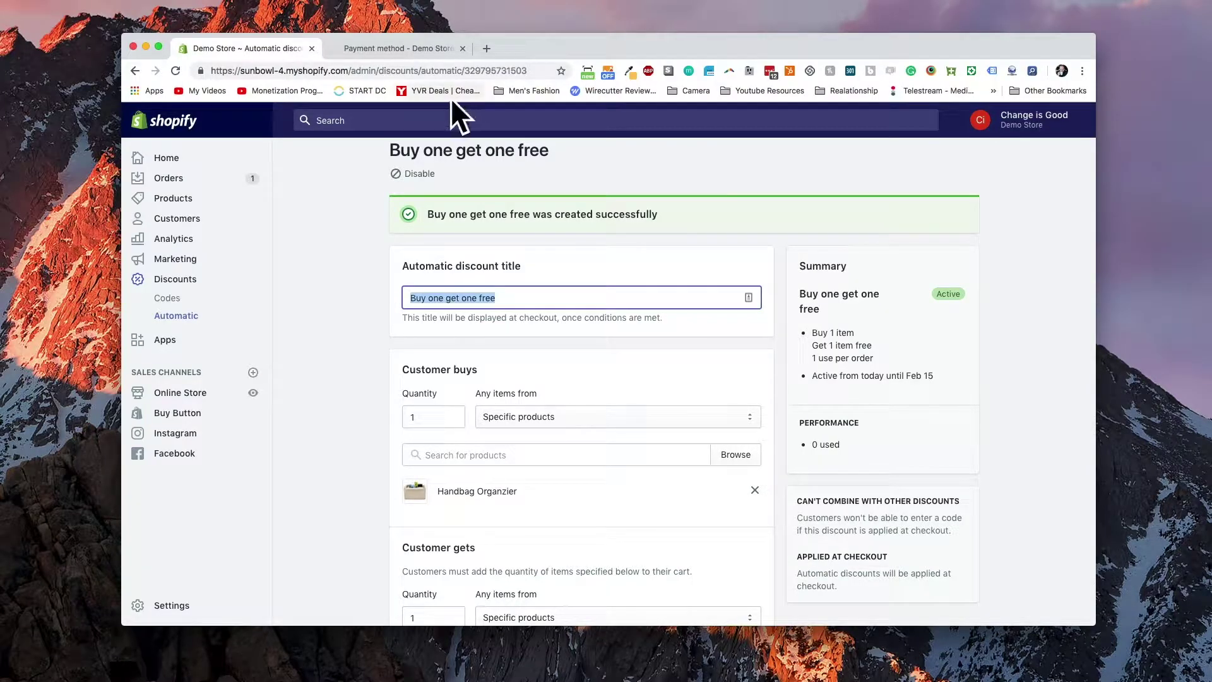
pyautogui.click(398, 48)
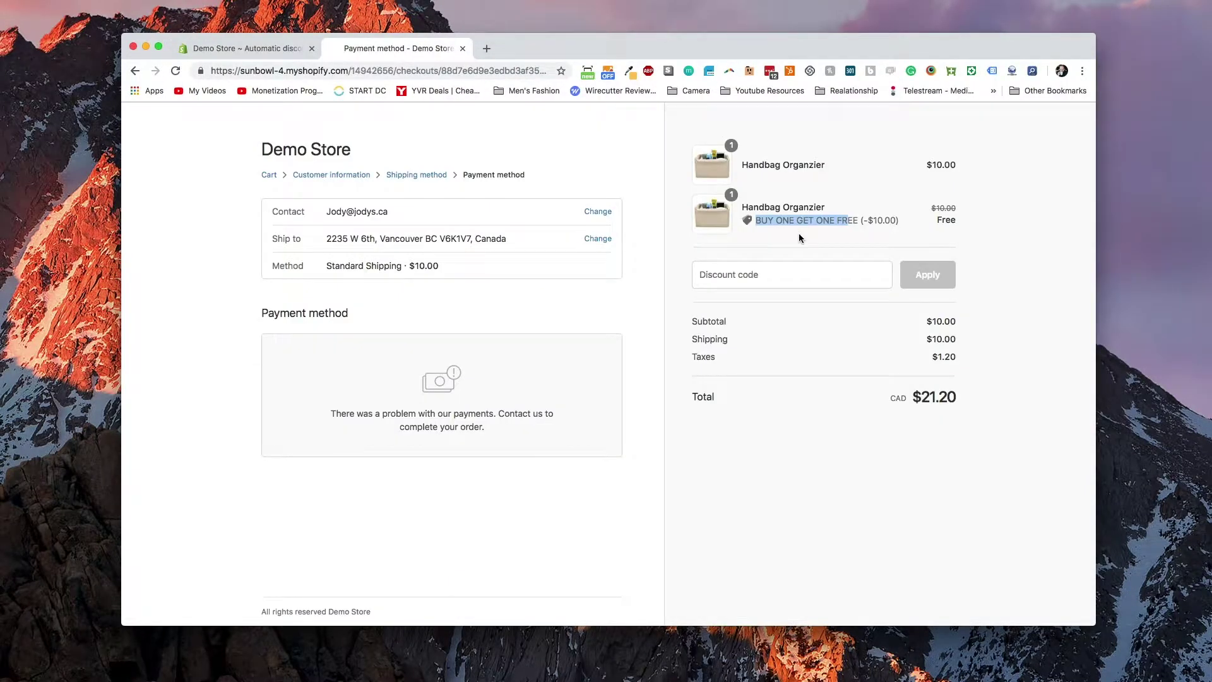
pyautogui.tripleClick(877, 221)
pyautogui.doubleClick(944, 219)
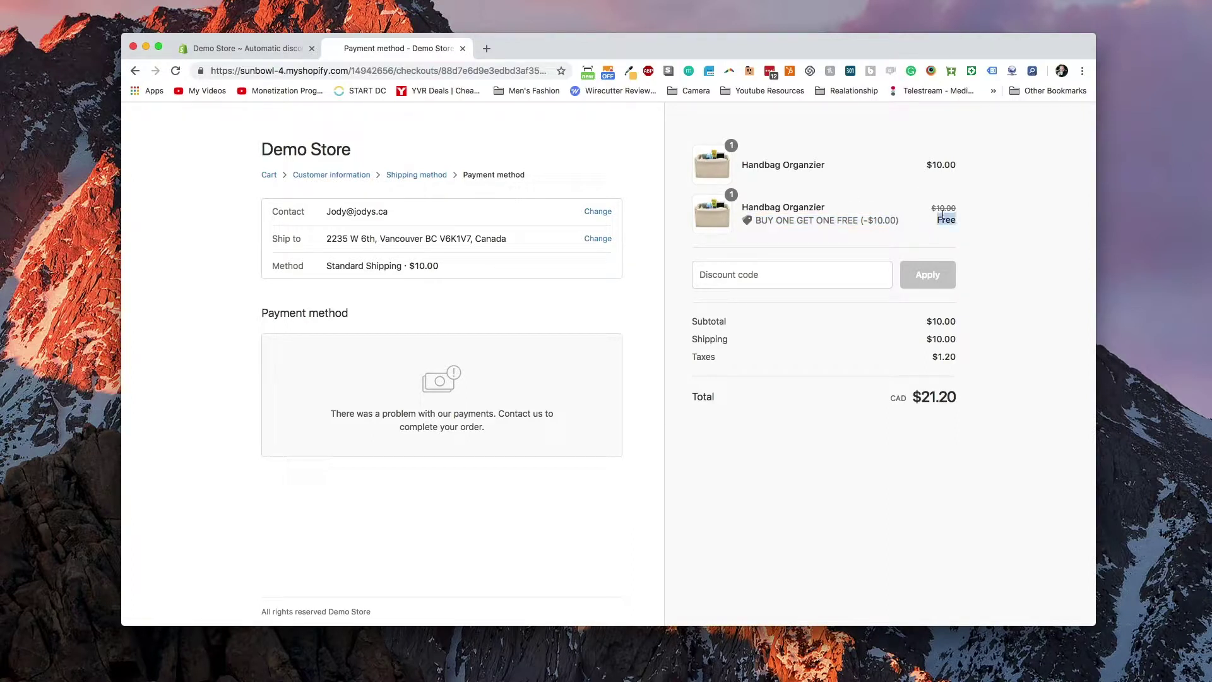
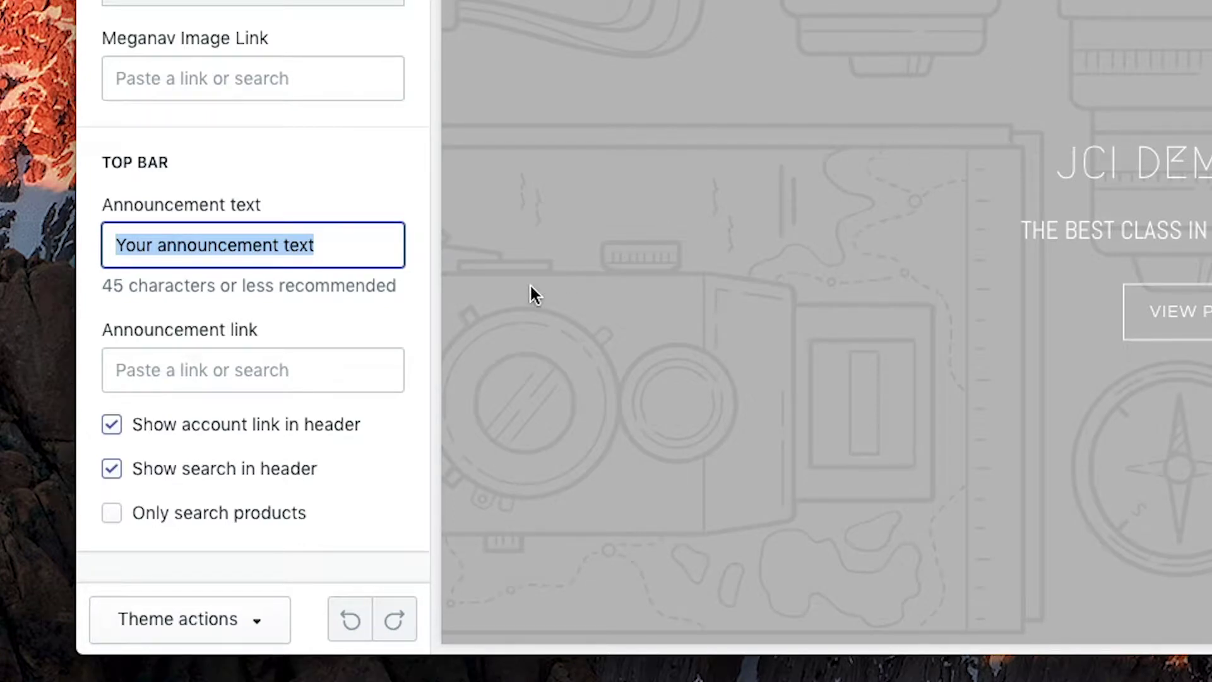
# Set the top bar's announcement text to "Until February 15th, Buy an Oraganizer and get one free".
pyautogui.write('Until February 15th, Buy an Ora')
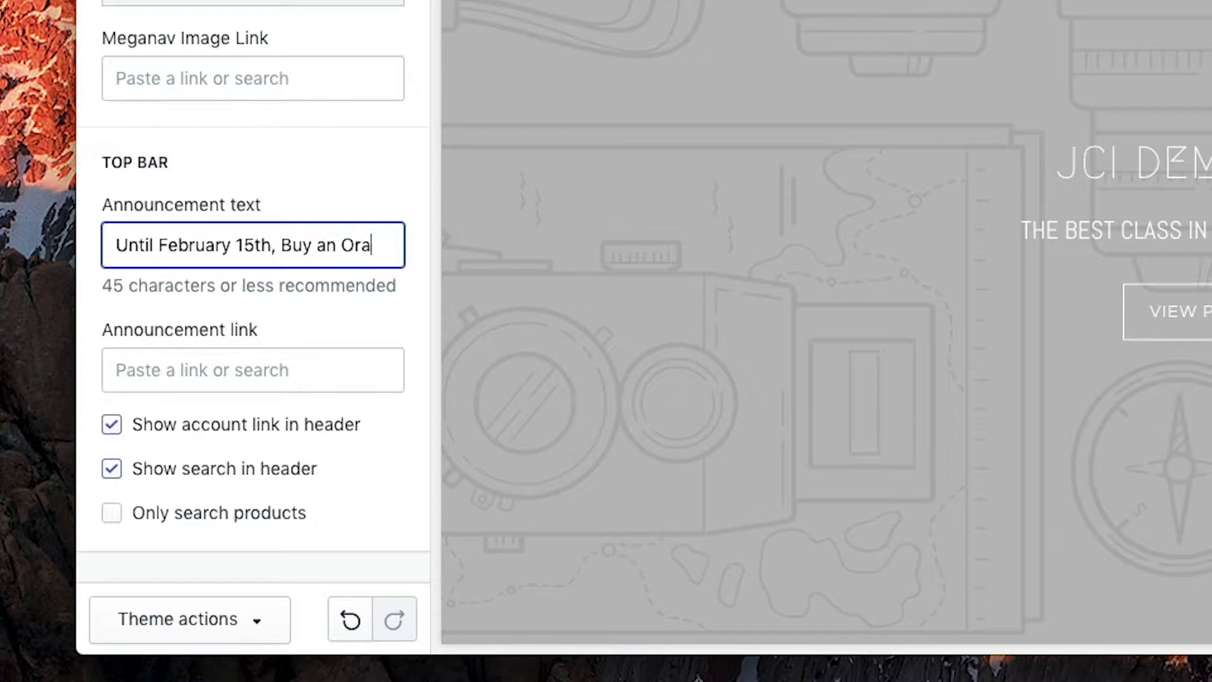
pyautogui.write('ngize')
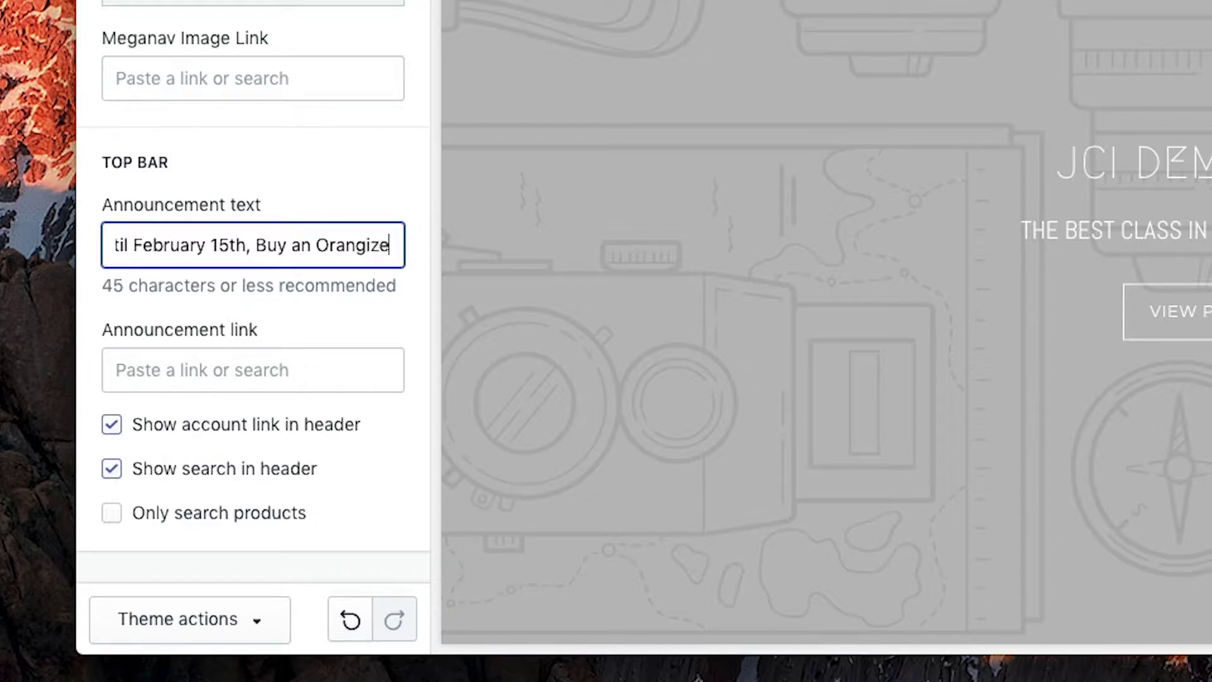
pyautogui.write('r and ')
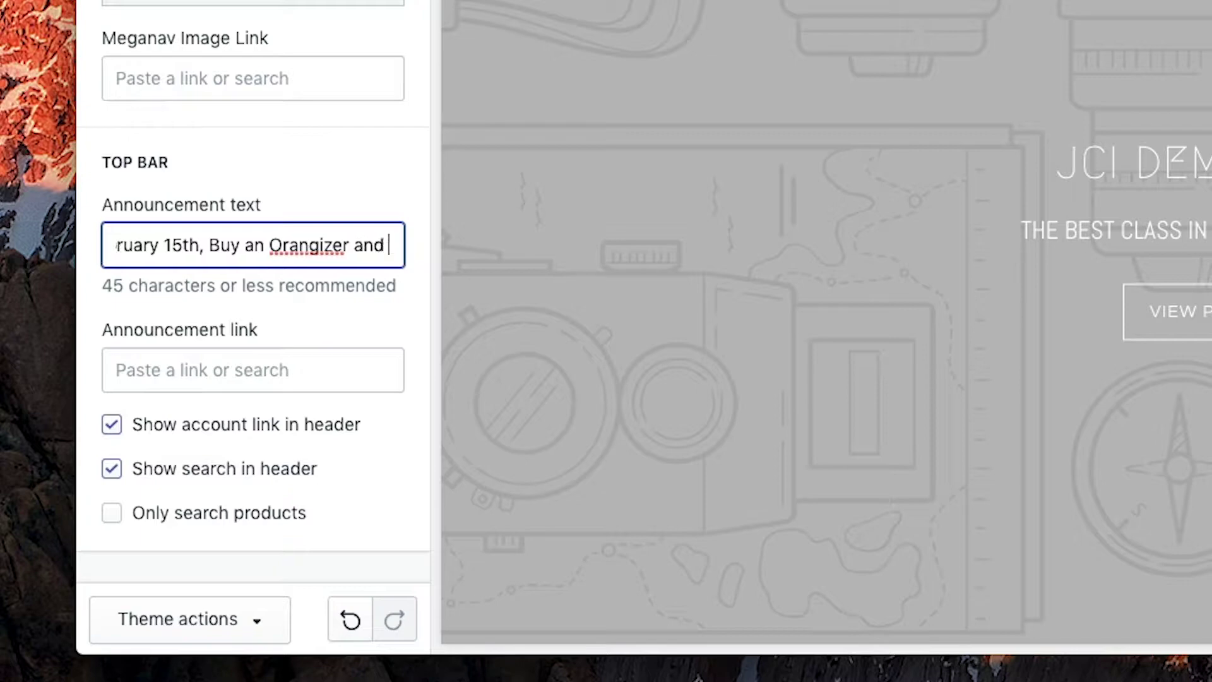
pyautogui.write('get one free')
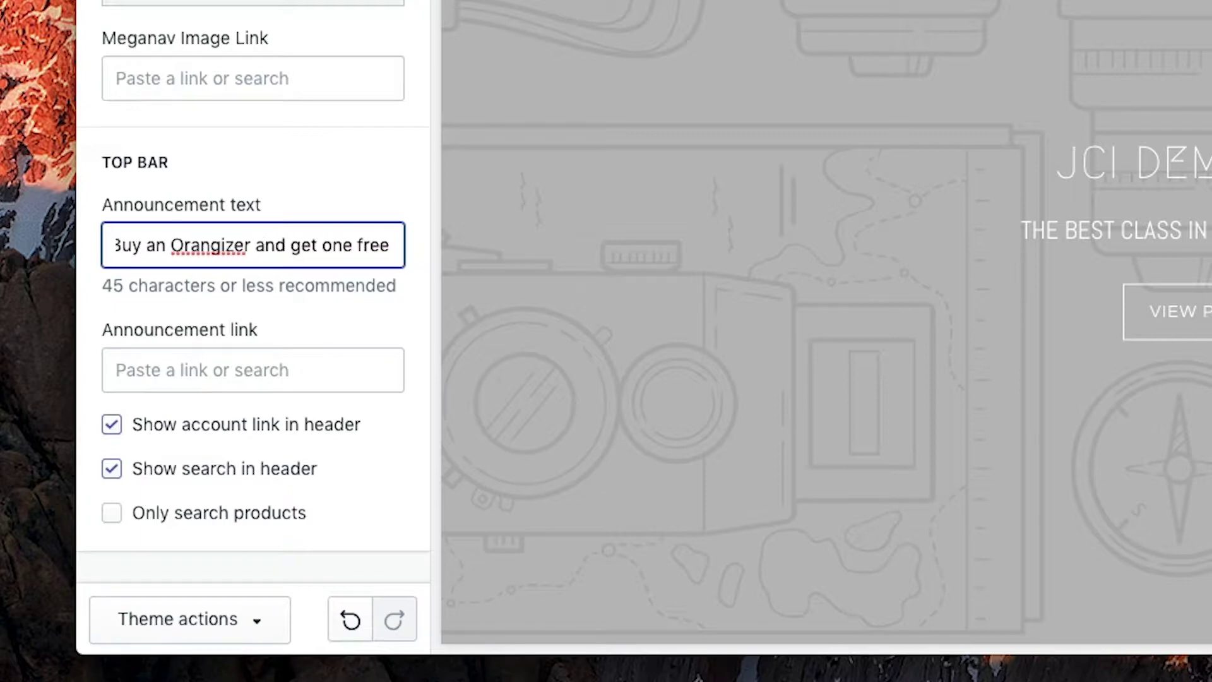
pyautogui.rightClick(196, 243)
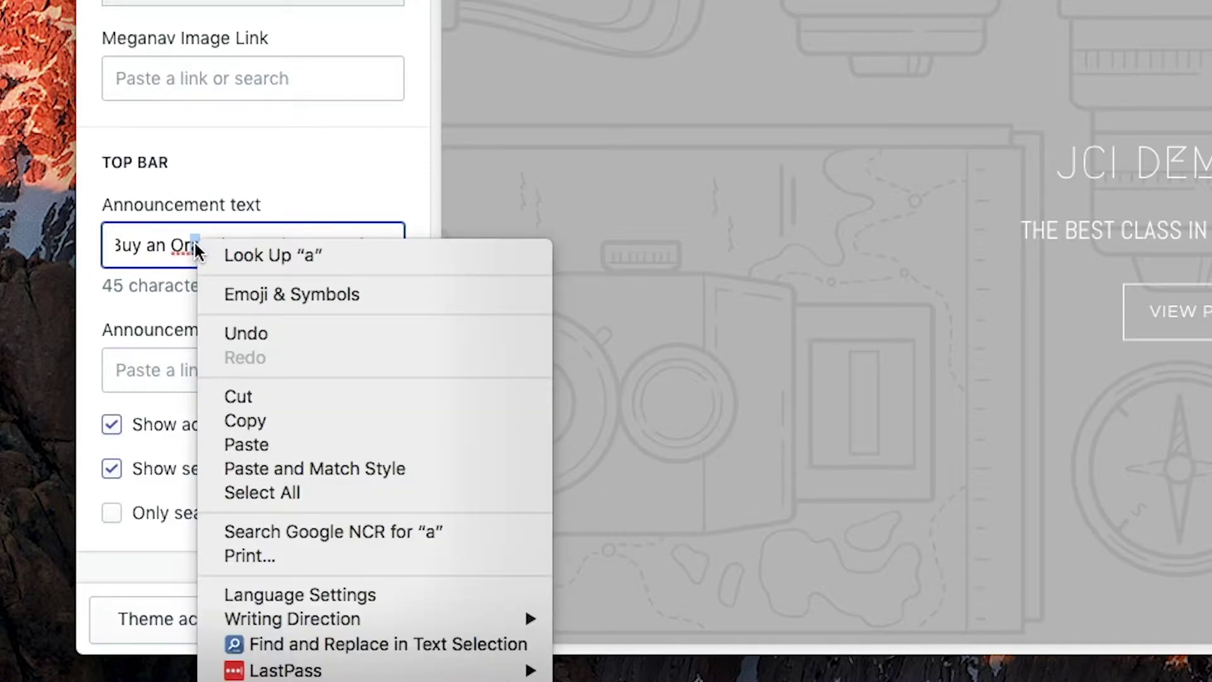
pyautogui.click(193, 246)
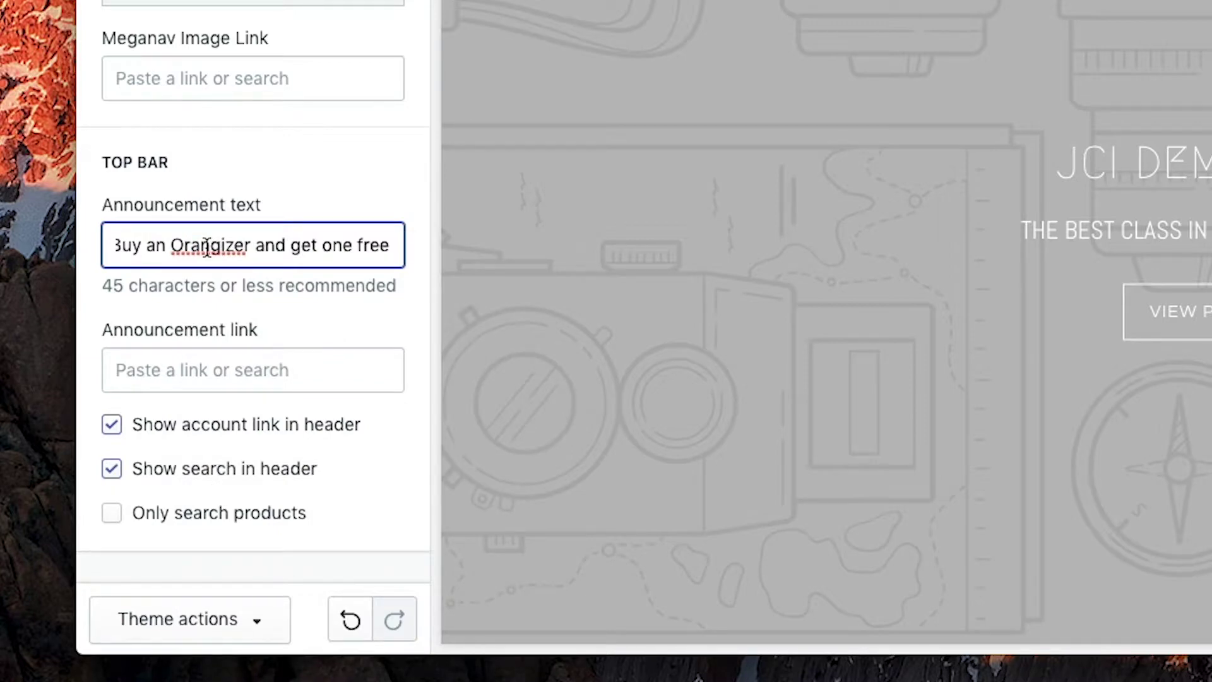
pyautogui.click(207, 246)
pyautogui.press('BackSpace')
pyautogui.write('an Oraga')
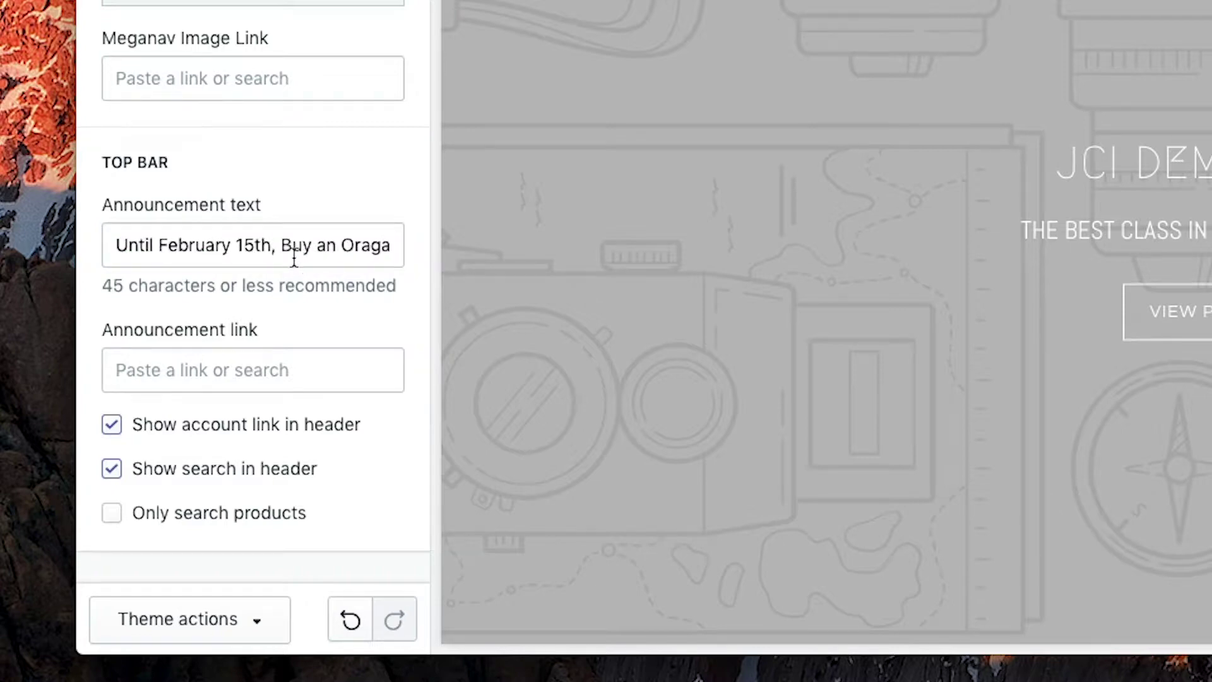
# Link the announcement to the Handbag Organzier product and save the theme changes.
pyautogui.click(224, 368)
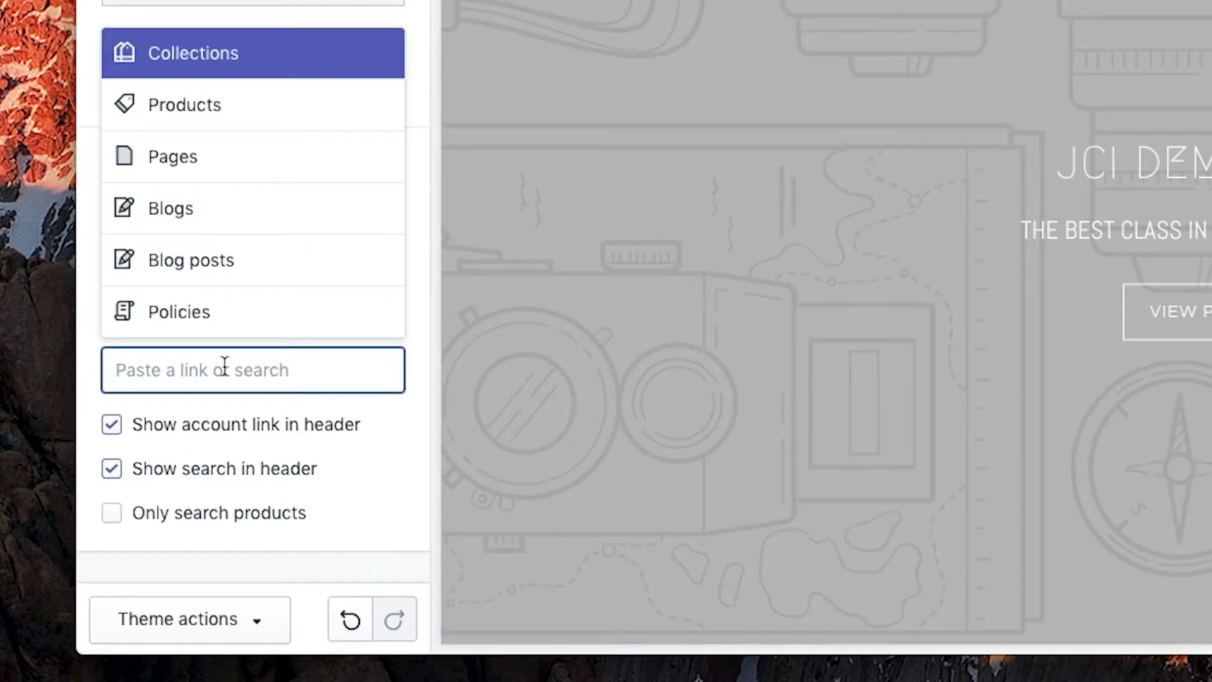
pyautogui.click(287, 120)
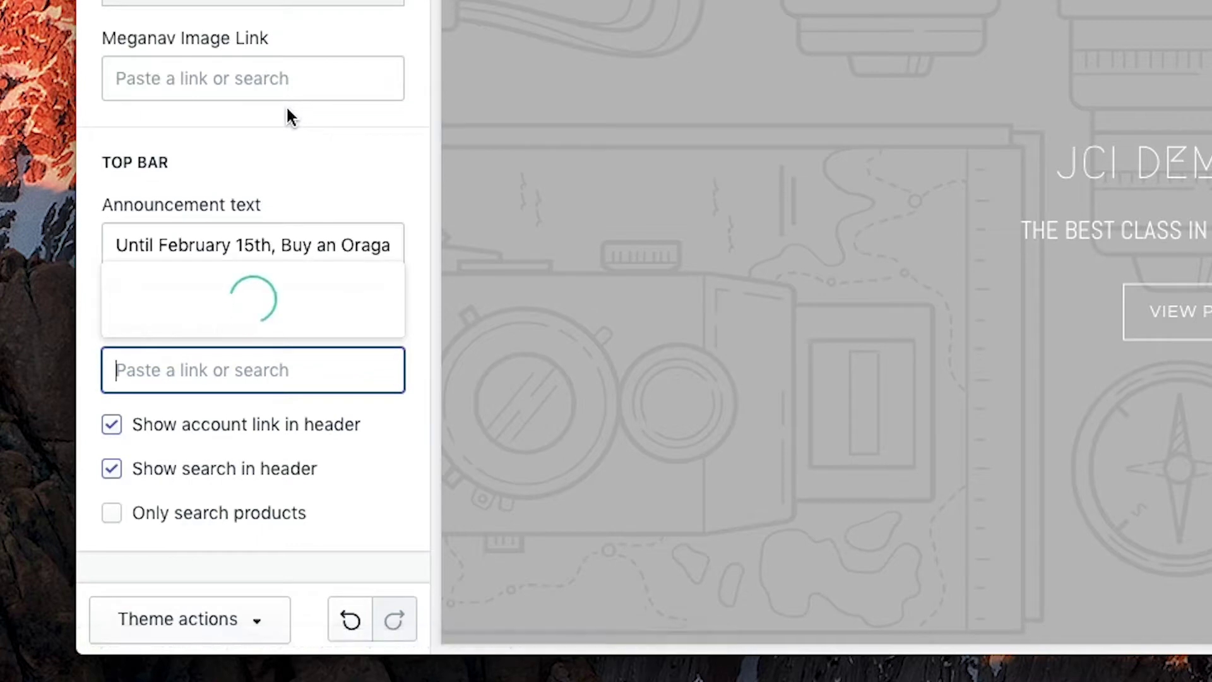
pyautogui.scroll(-15, 259, 289)
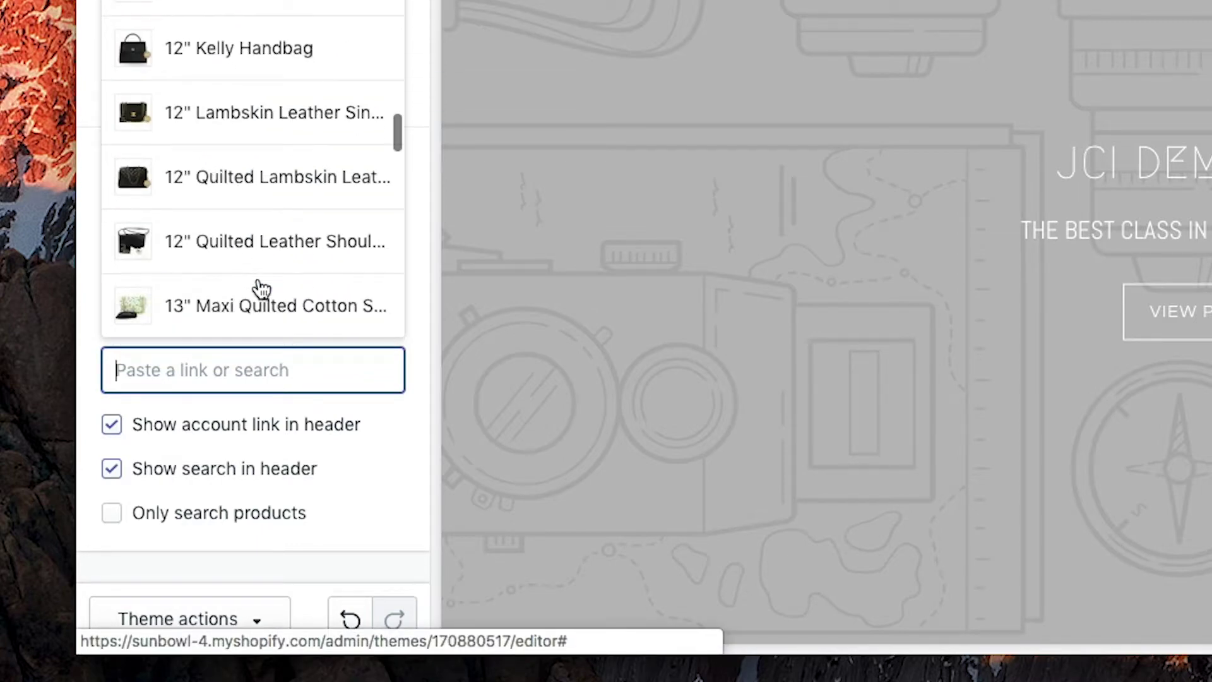
pyautogui.write('Hand')
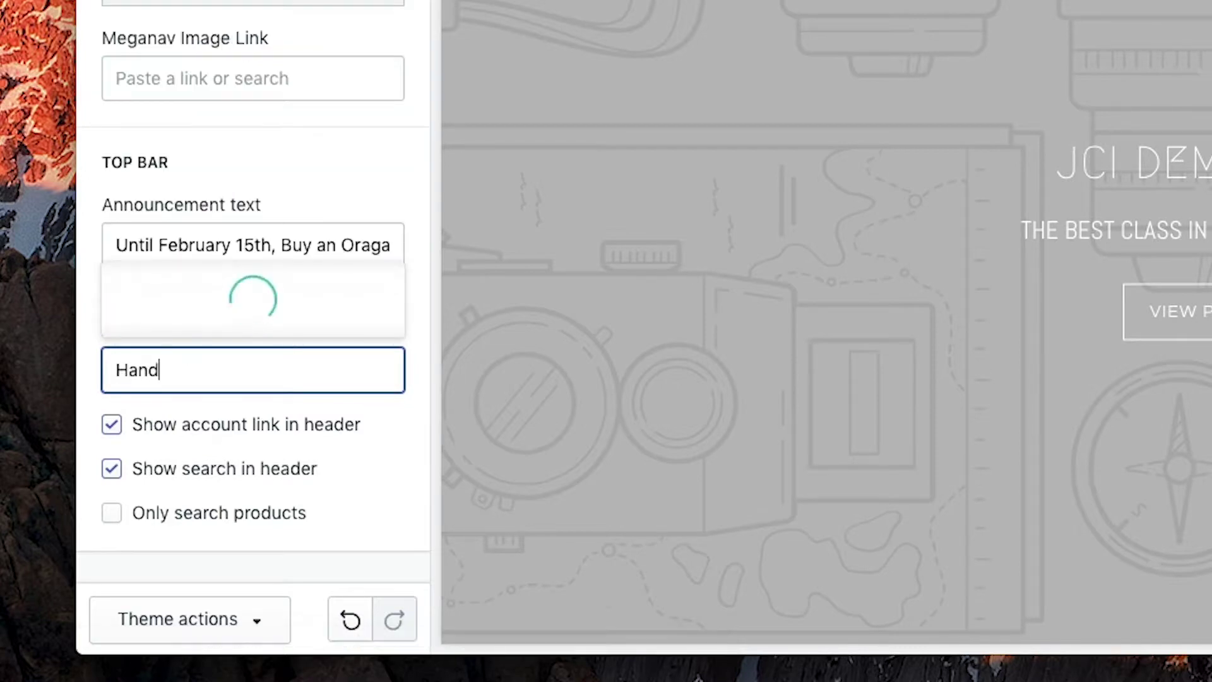
pyautogui.write(' Bag Organzier')
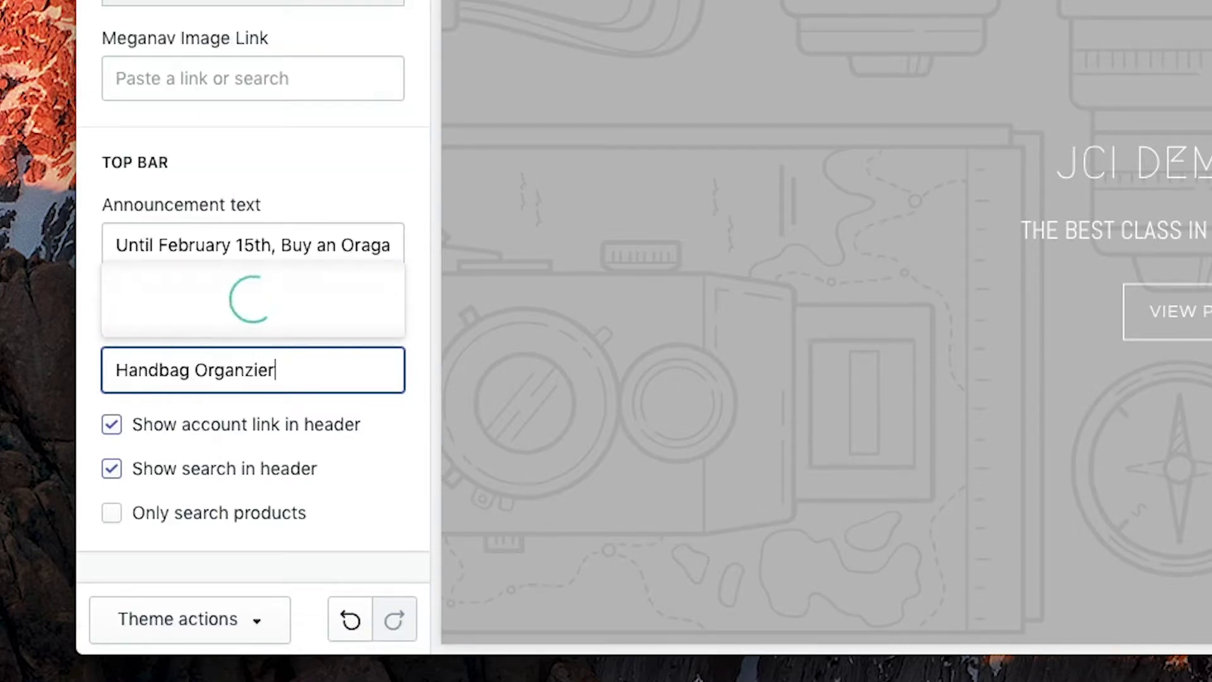
pyautogui.click(241, 319)
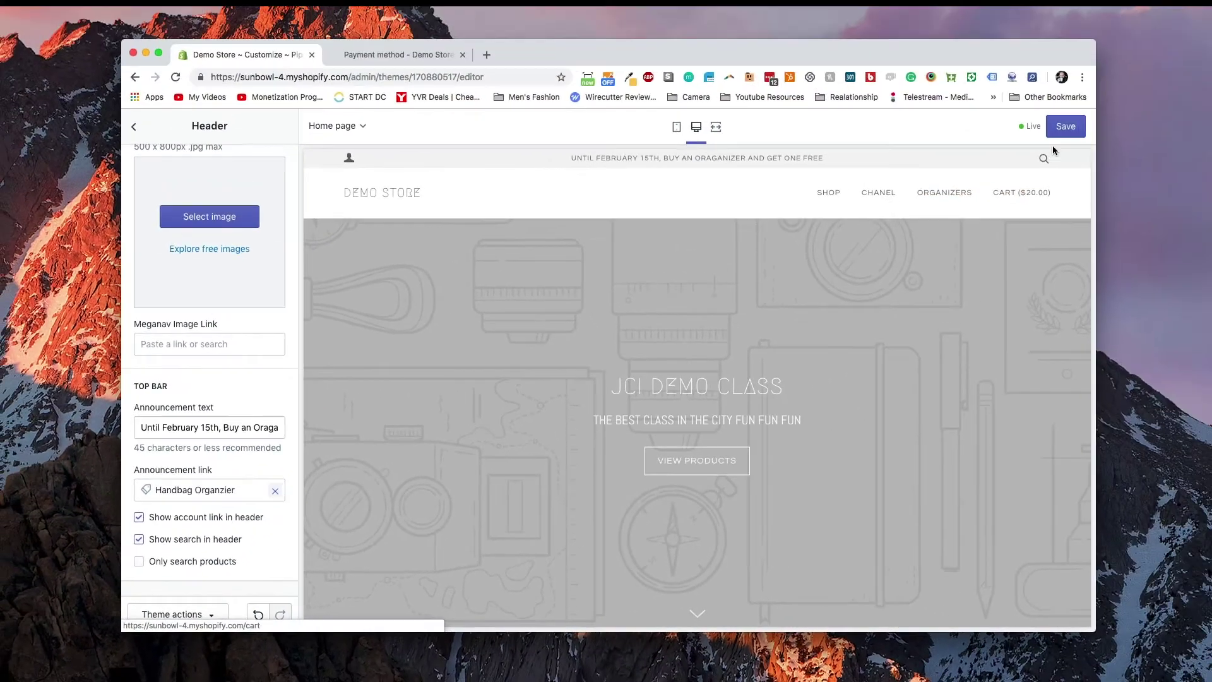
pyautogui.click(1067, 129)
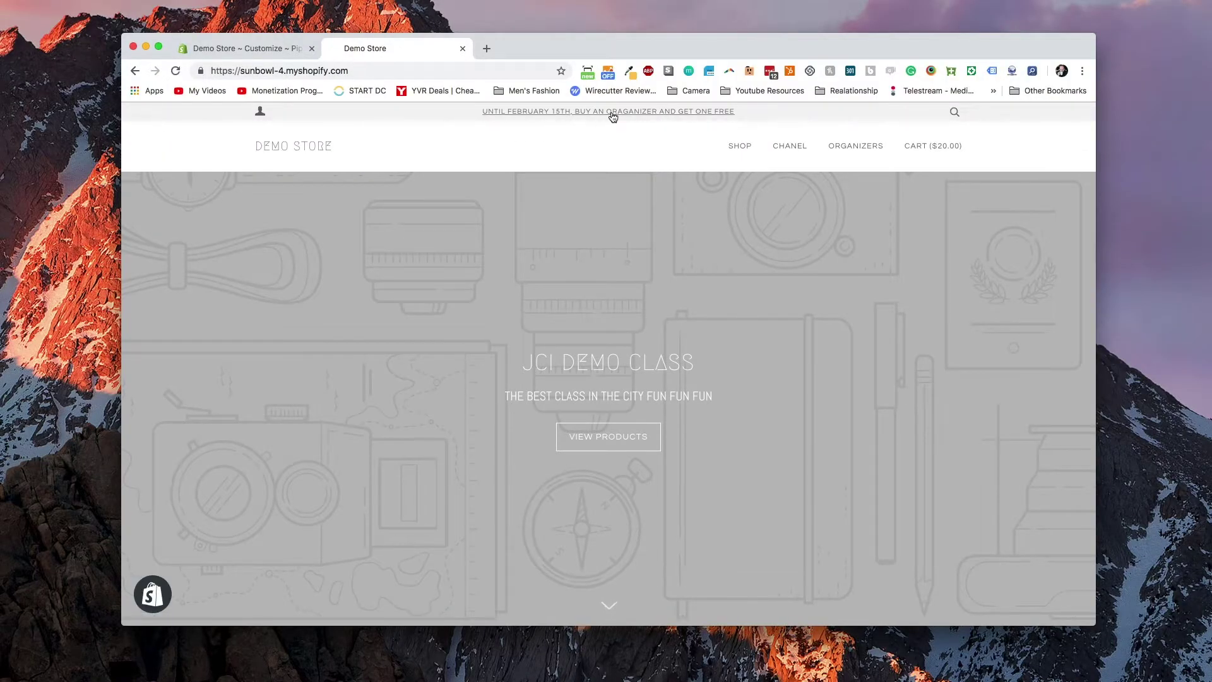
# Follow the storefront's announcement link to the product page, add one Handbag Organzier to the cart and check out.
pyautogui.click(612, 117)
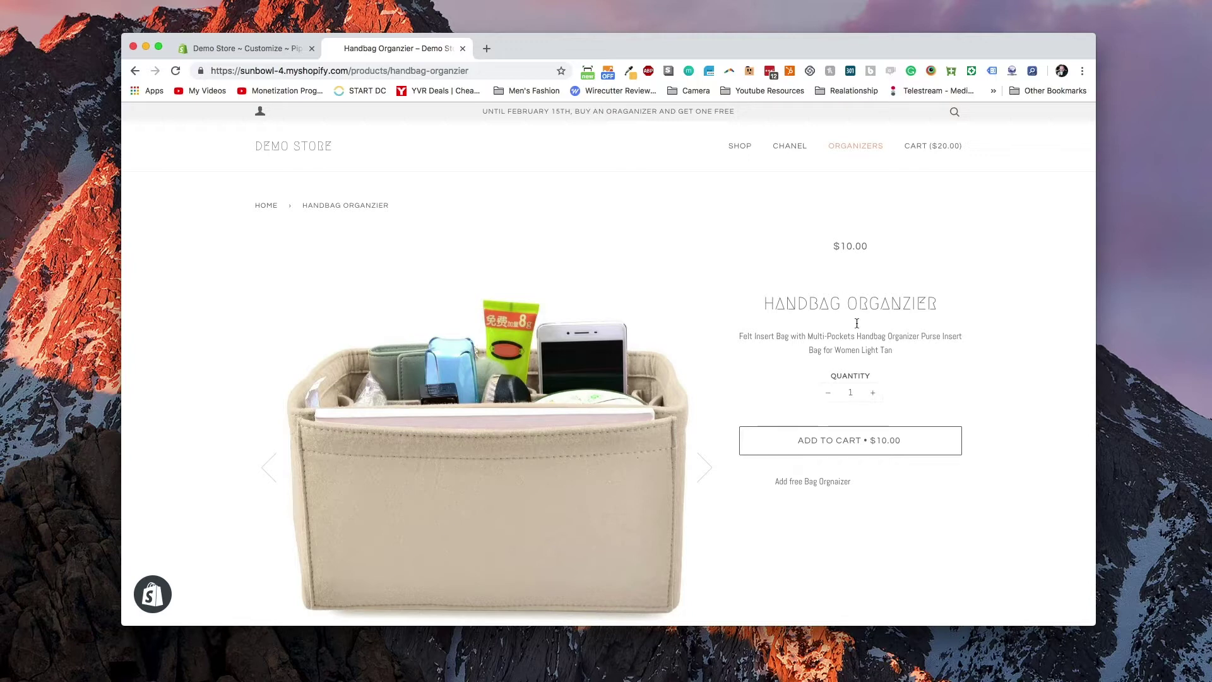
pyautogui.click(844, 435)
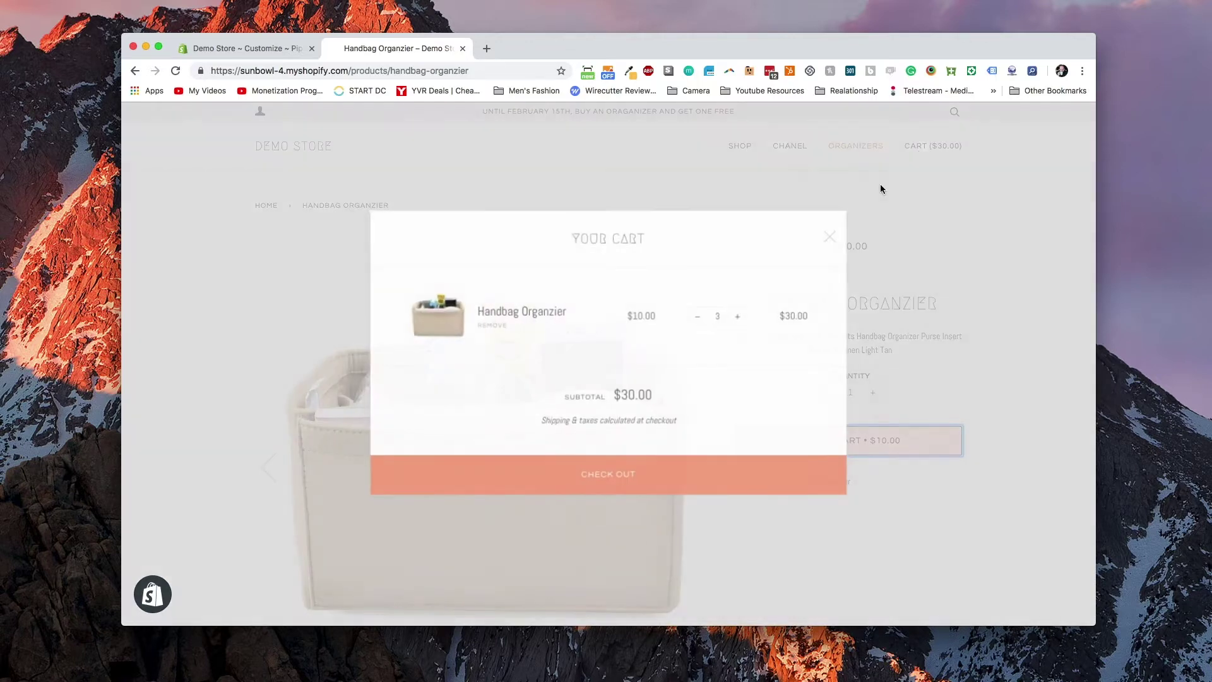
pyautogui.click(649, 481)
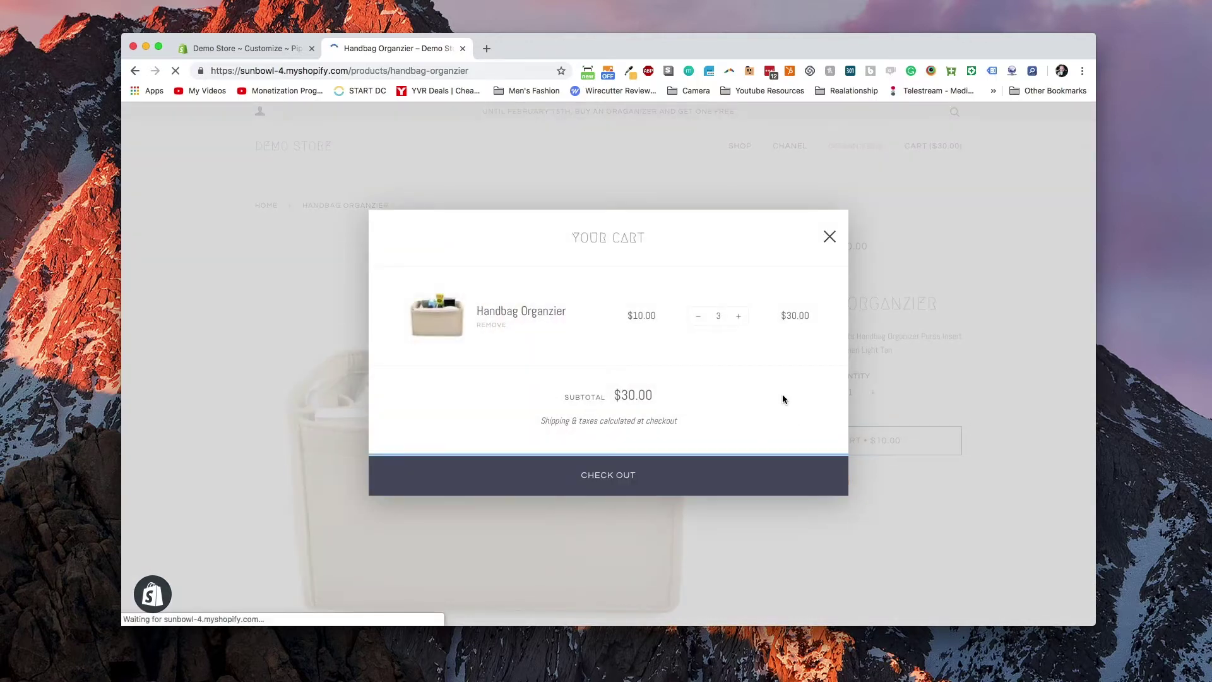